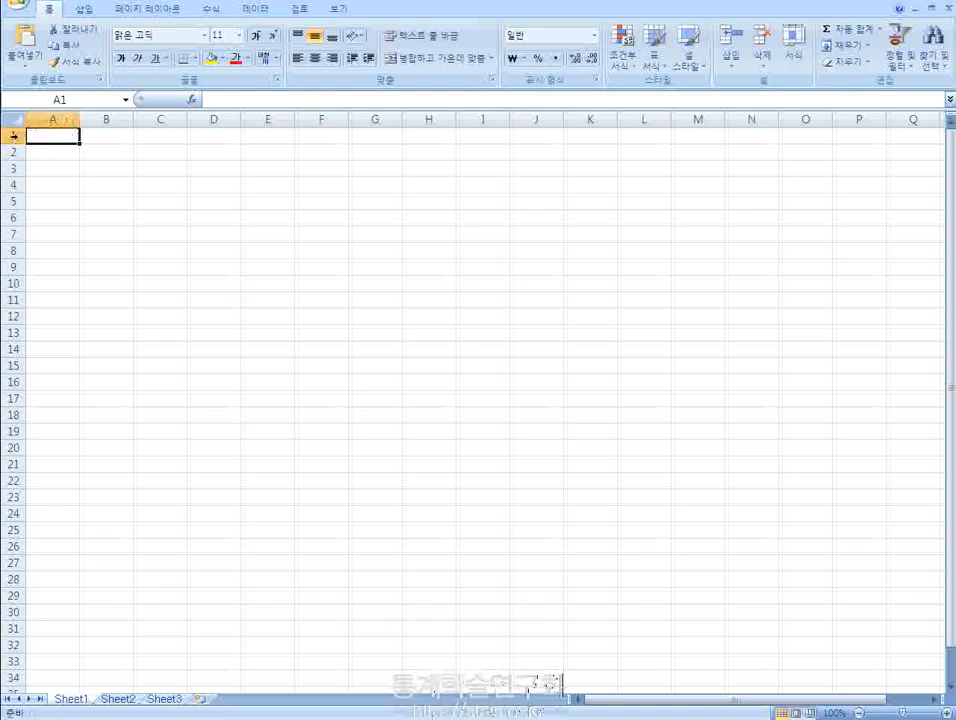
# - Fill the whole of row 1 with a light blue theme color
pyautogui.click(14, 135)
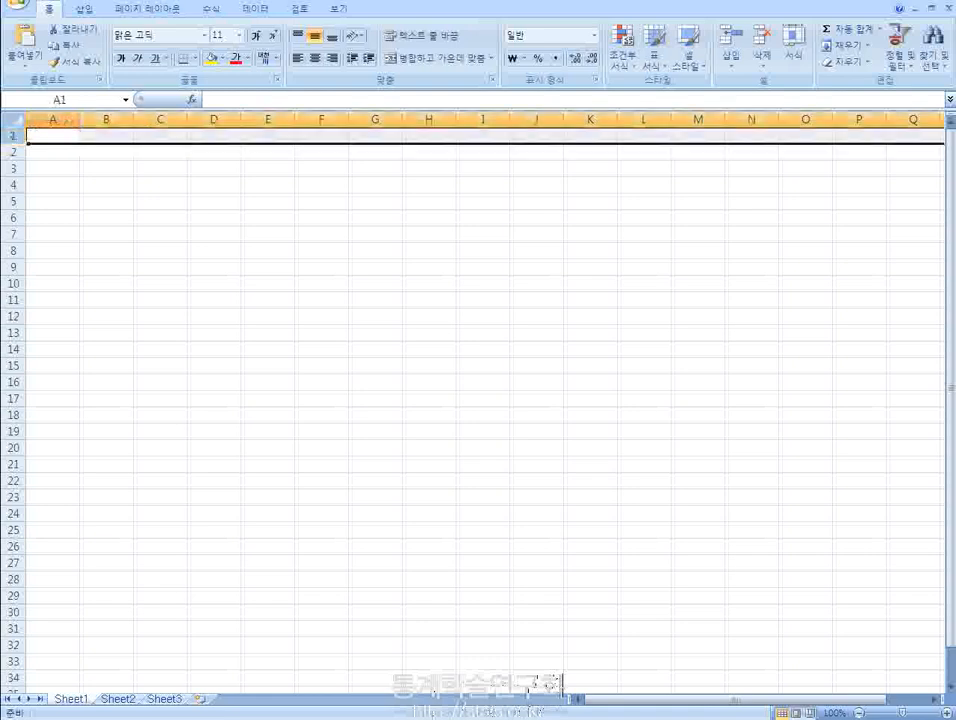
pyautogui.click(222, 56)
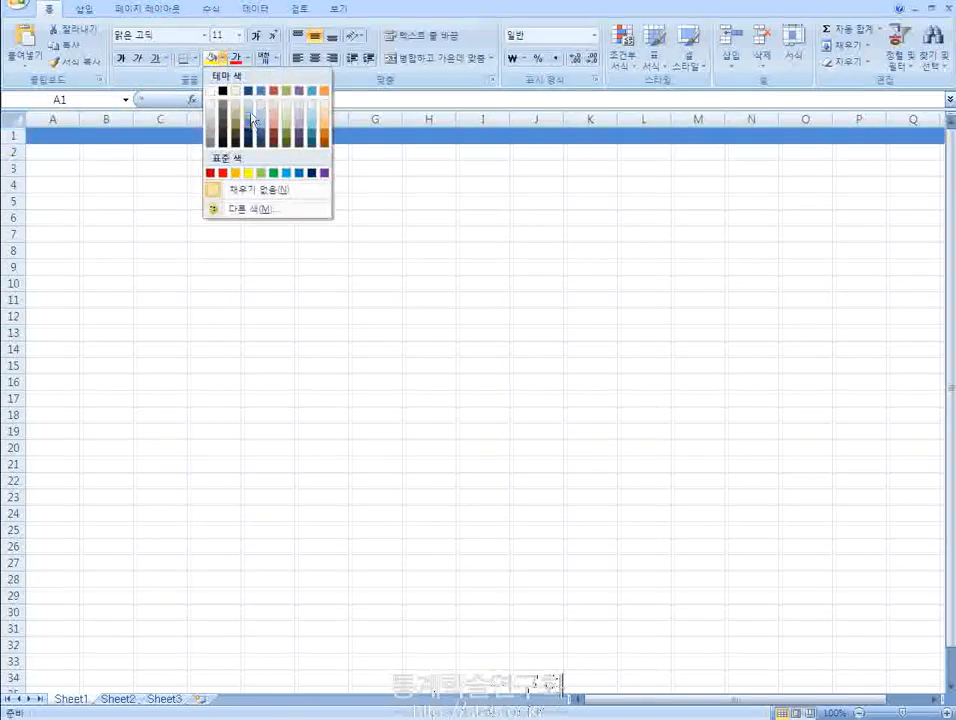
pyautogui.click(251, 127)
pyautogui.click(130, 186)
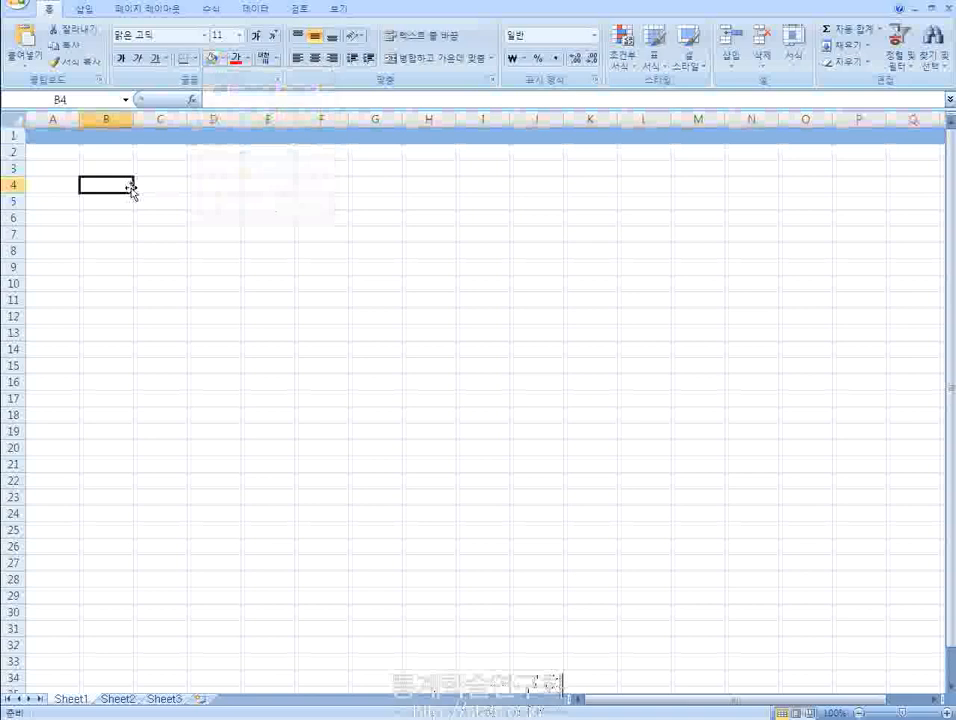
# - Enter the column header "ID" in cell A1
pyautogui.click(53, 137)
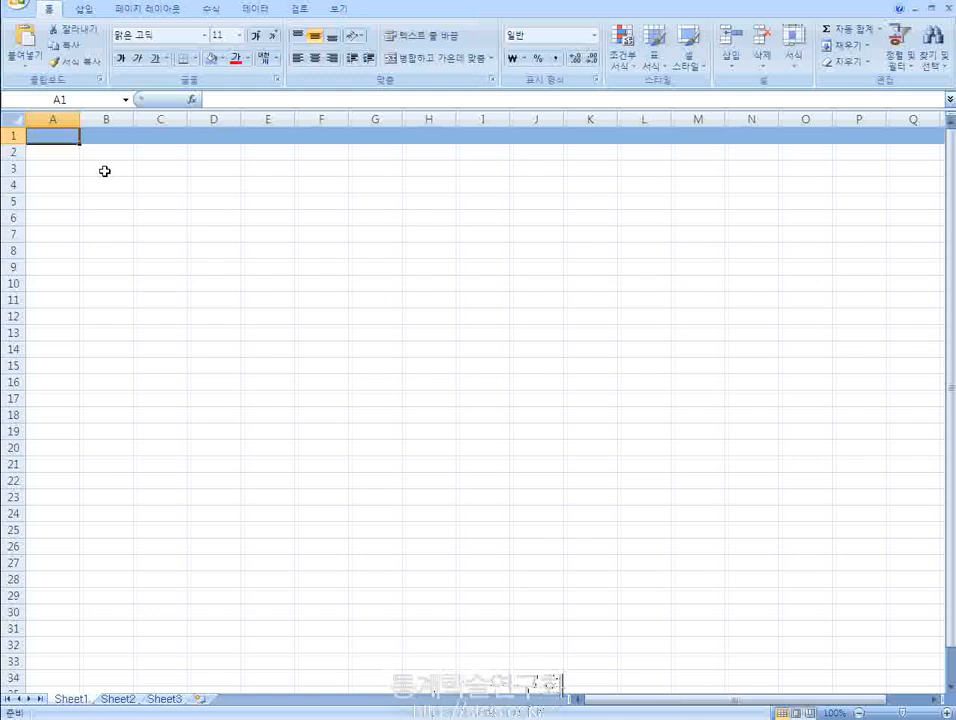
pyautogui.press('Tab')
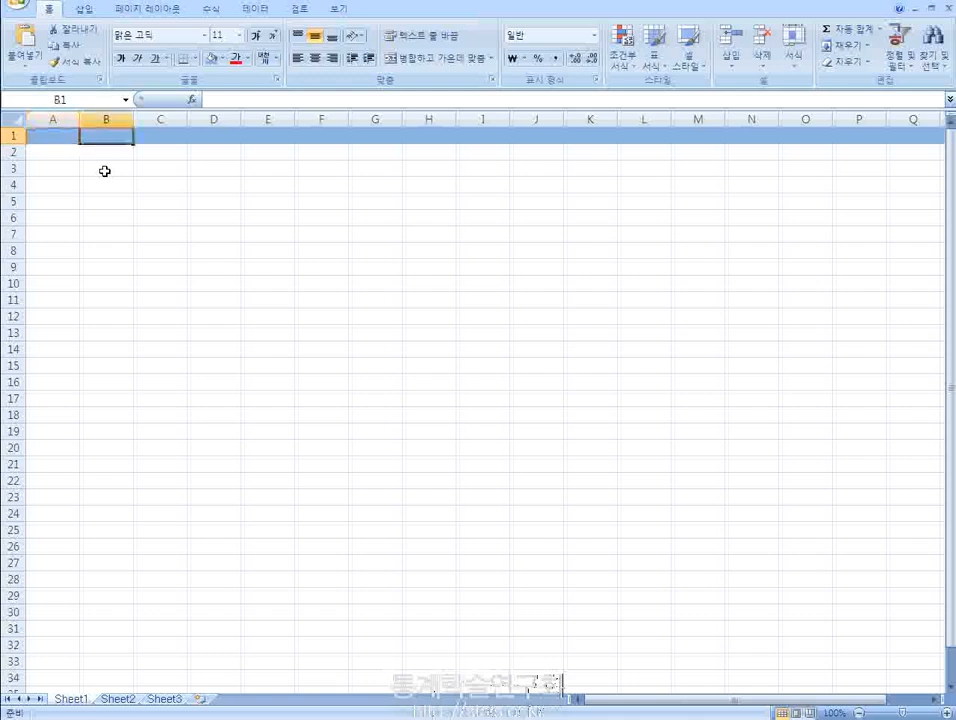
pyautogui.hotkey('shift', 'Tab')
pyautogui.write('ㅑㅇ')
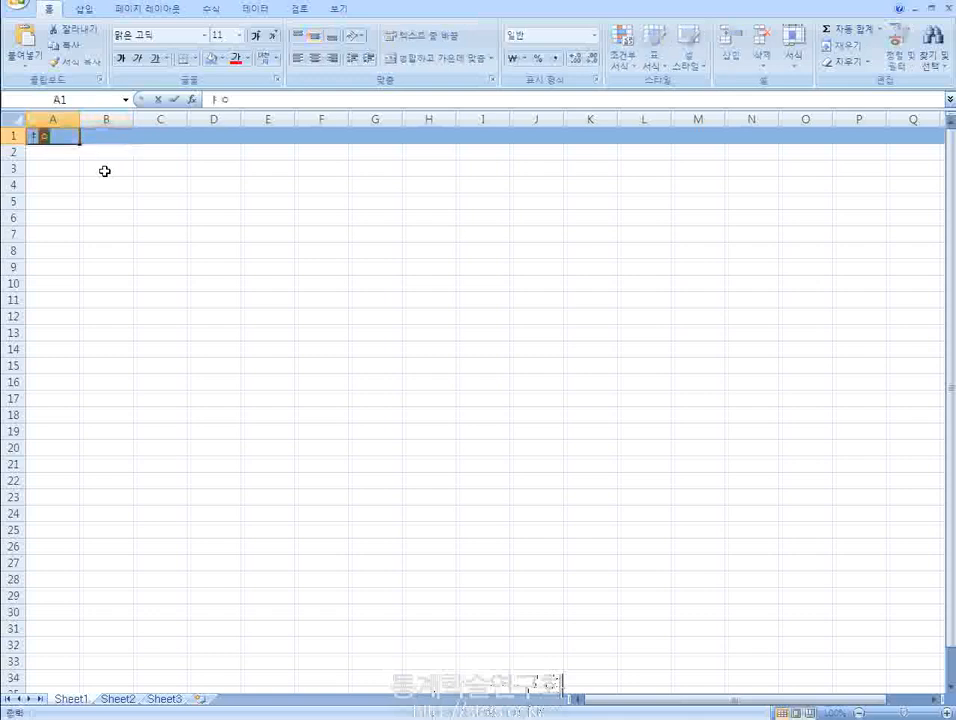
pyautogui.press('BackSpace')
pyautogui.press('BackSpace')
pyautogui.write('ID')
pyautogui.press('Return')
pyautogui.press('Up')
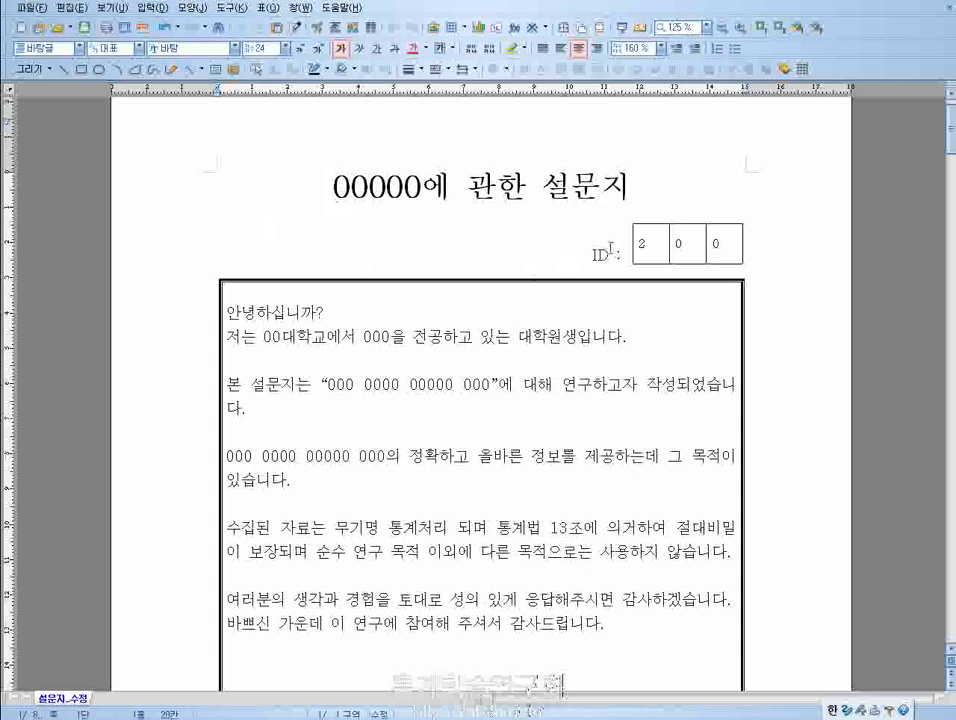
# - In the questionnaire document 설문지_수정, change the first ID box to 0 and the third ID box to 1
pyautogui.moveTo(586, 252); pyautogui.dragTo(776, 250)
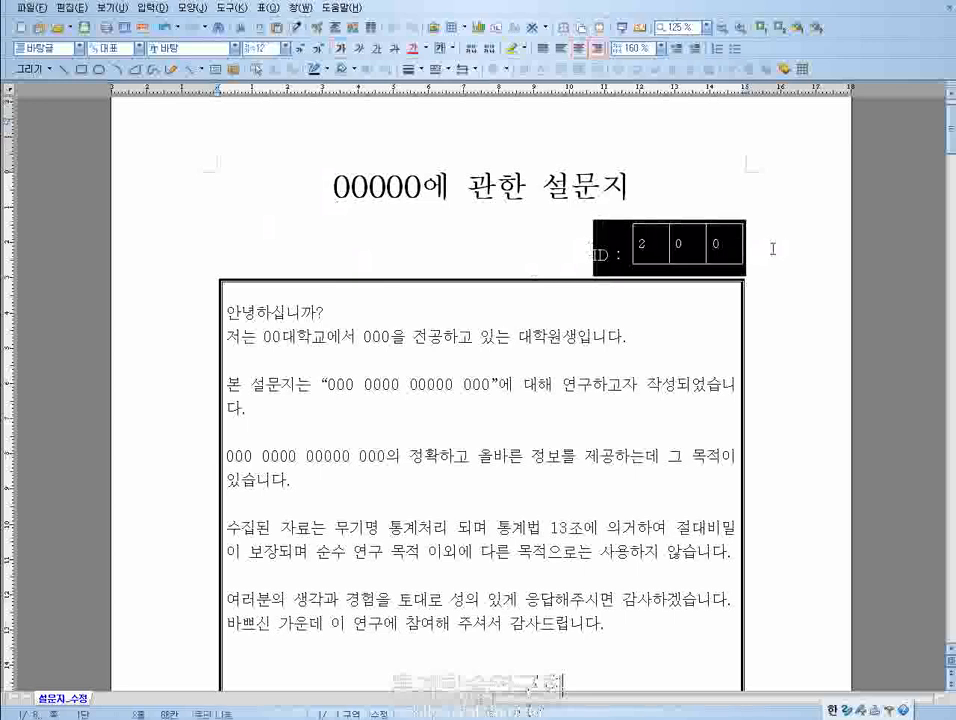
pyautogui.click(774, 249)
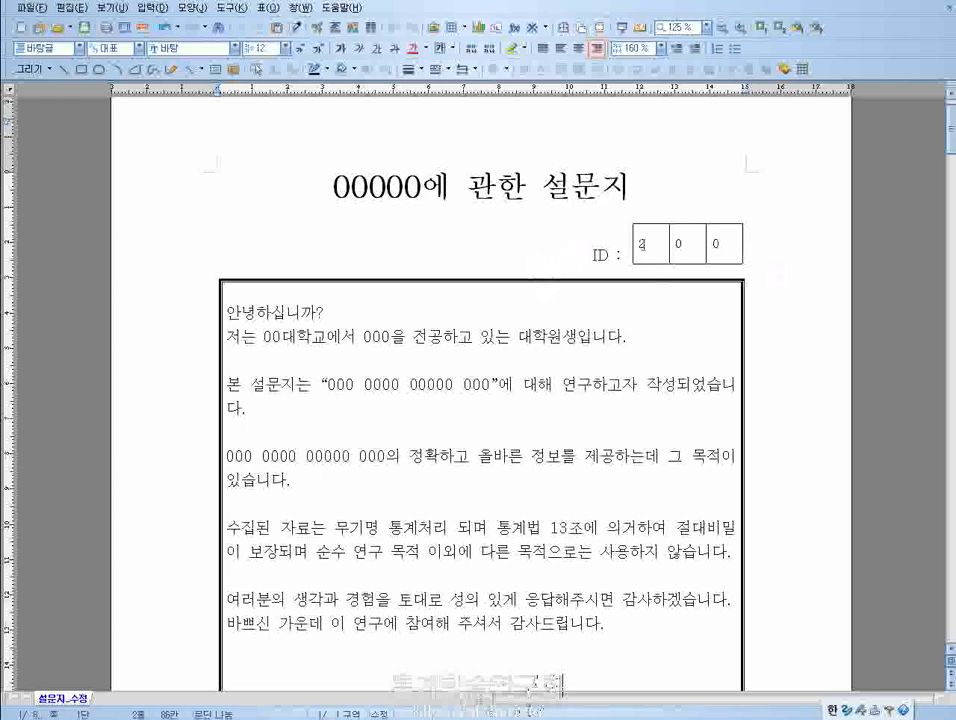
pyautogui.click(652, 243)
pyautogui.doubleClick(652, 243)
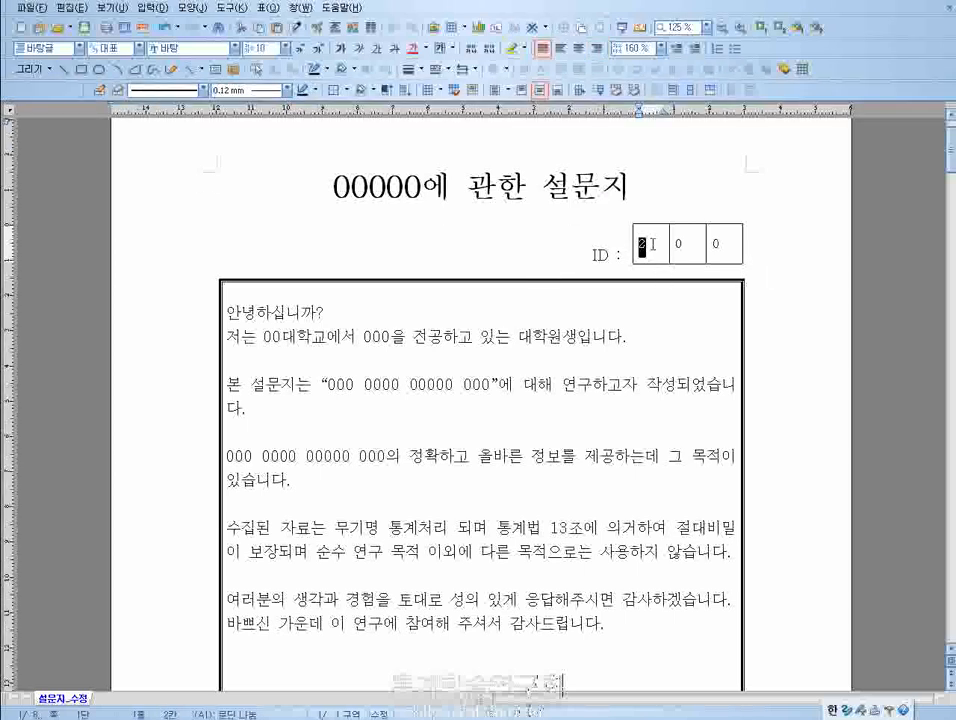
pyautogui.write('0')
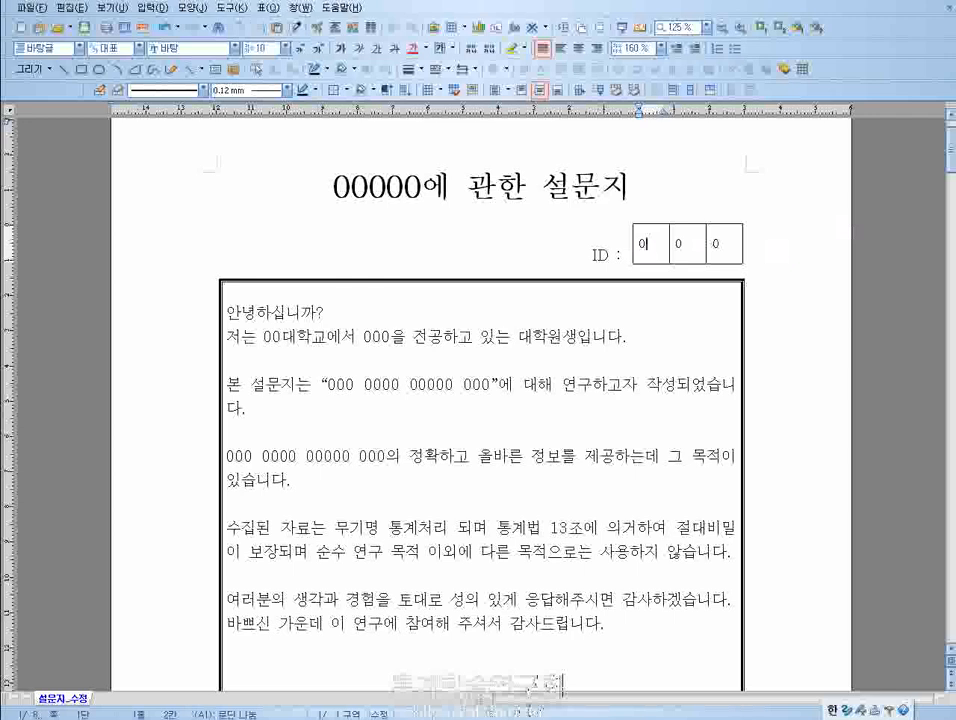
pyautogui.doubleClick(735, 250)
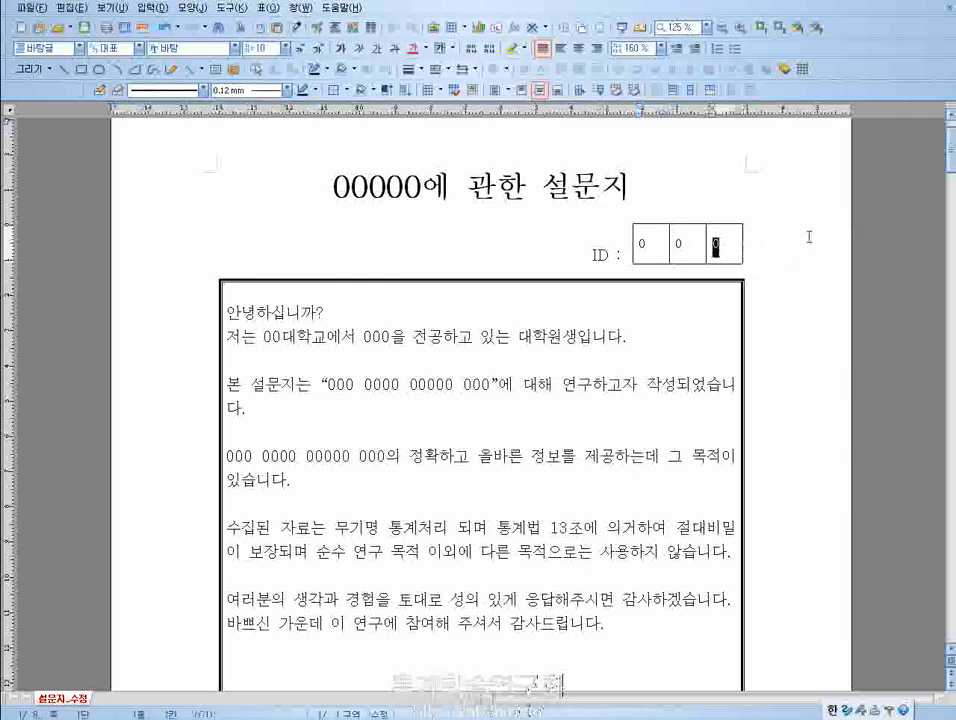
pyautogui.write('1')
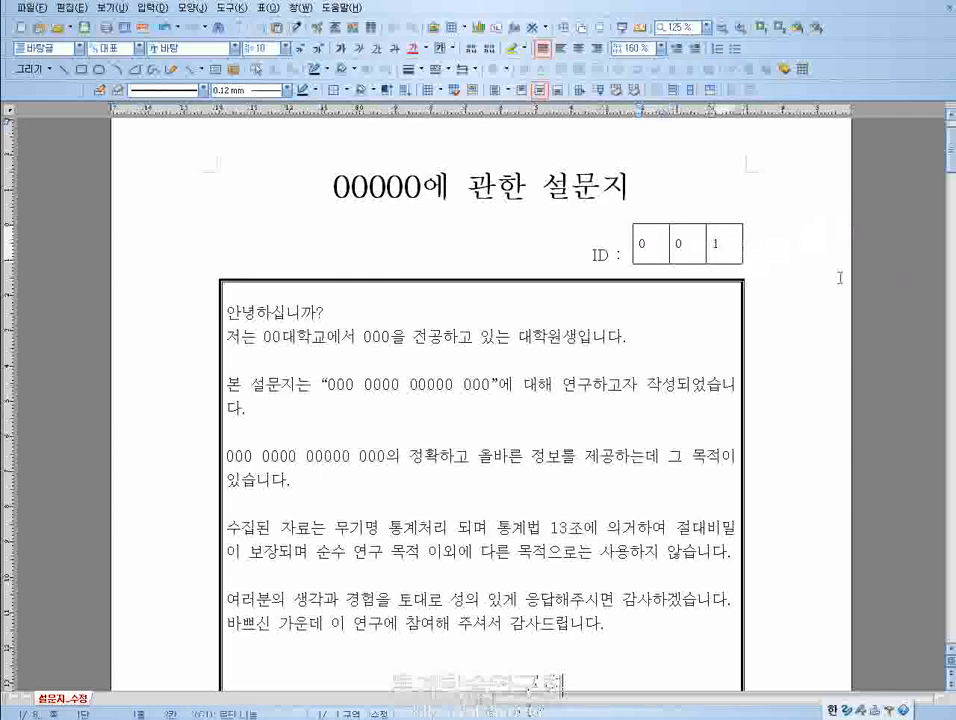
pyautogui.moveTo(566, 245); pyautogui.dragTo(762, 250)
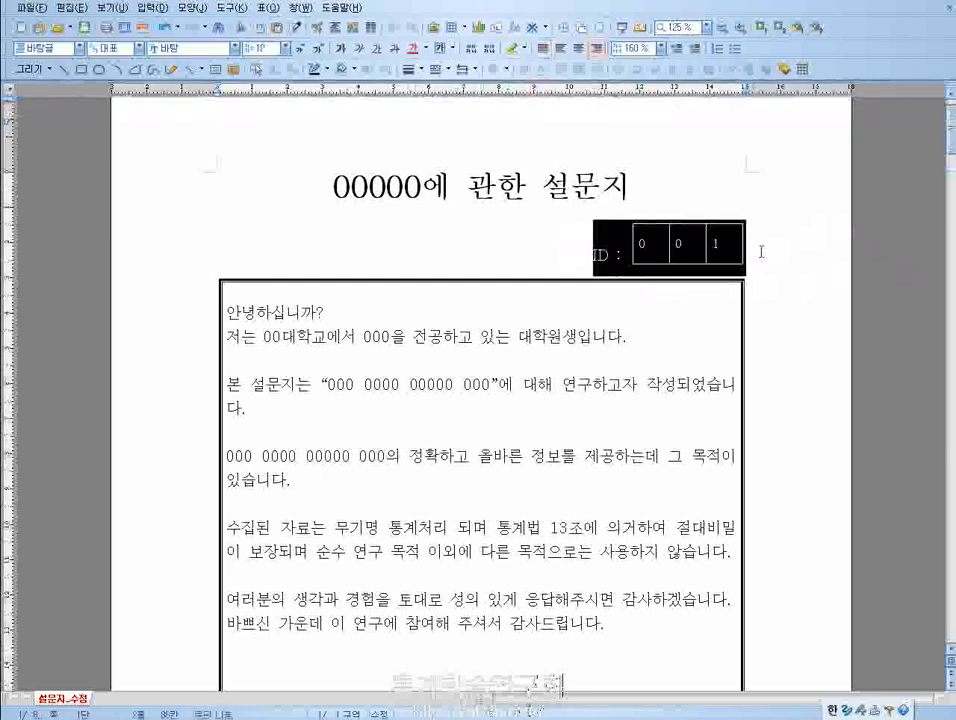
pyautogui.click(780, 251)
pyautogui.scroll(2, 779, 284)
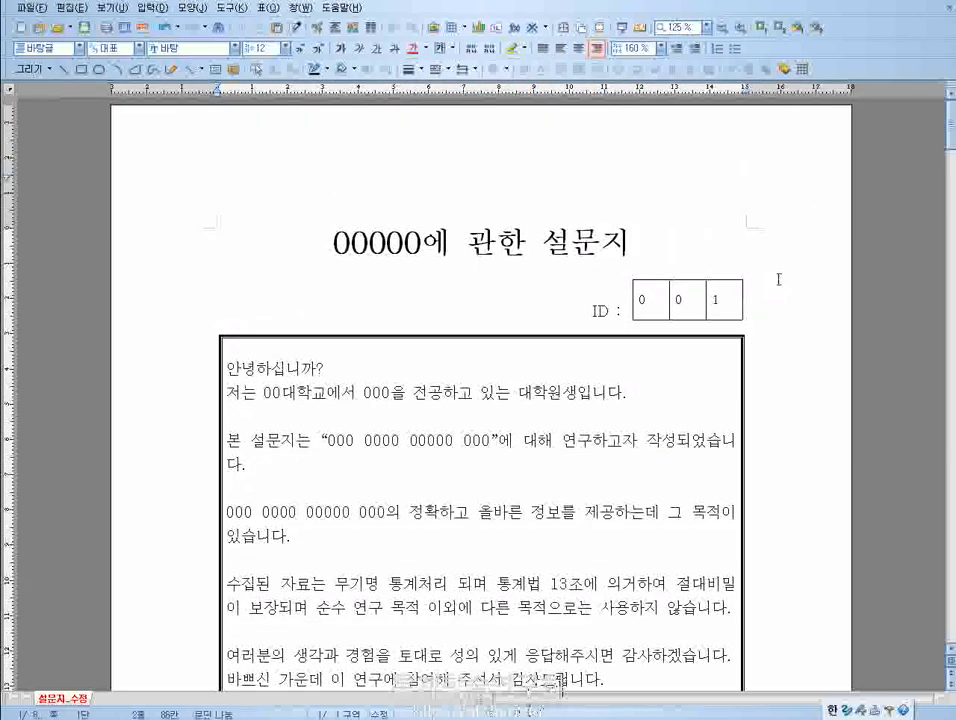
pyautogui.moveTo(651, 307); pyautogui.dragTo(546, 301)
pyautogui.click(553, 286)
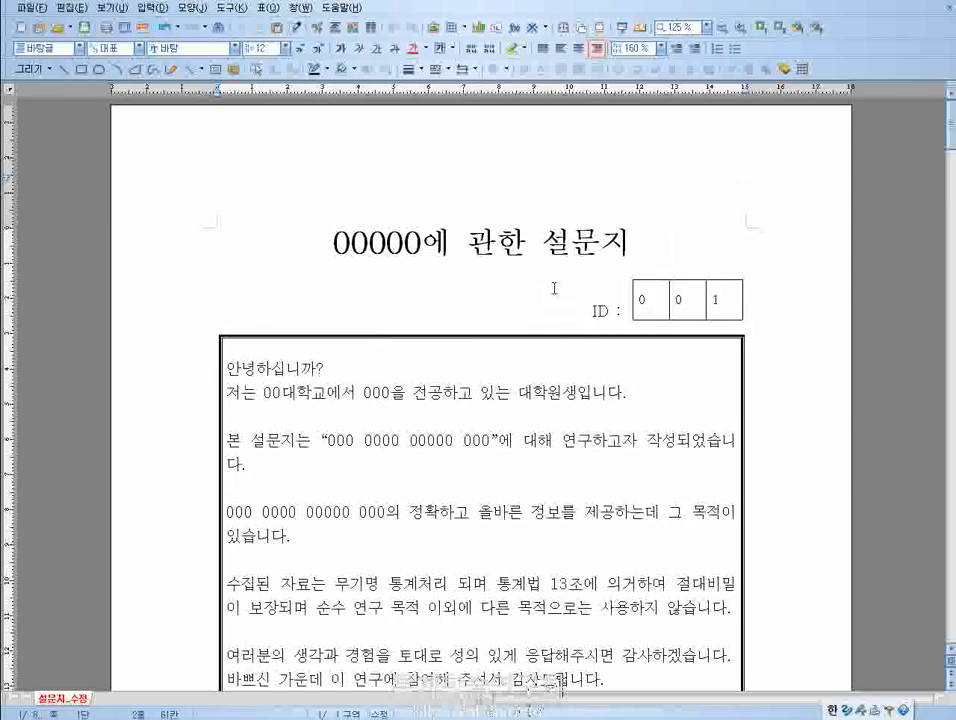
pyautogui.click(213, 174)
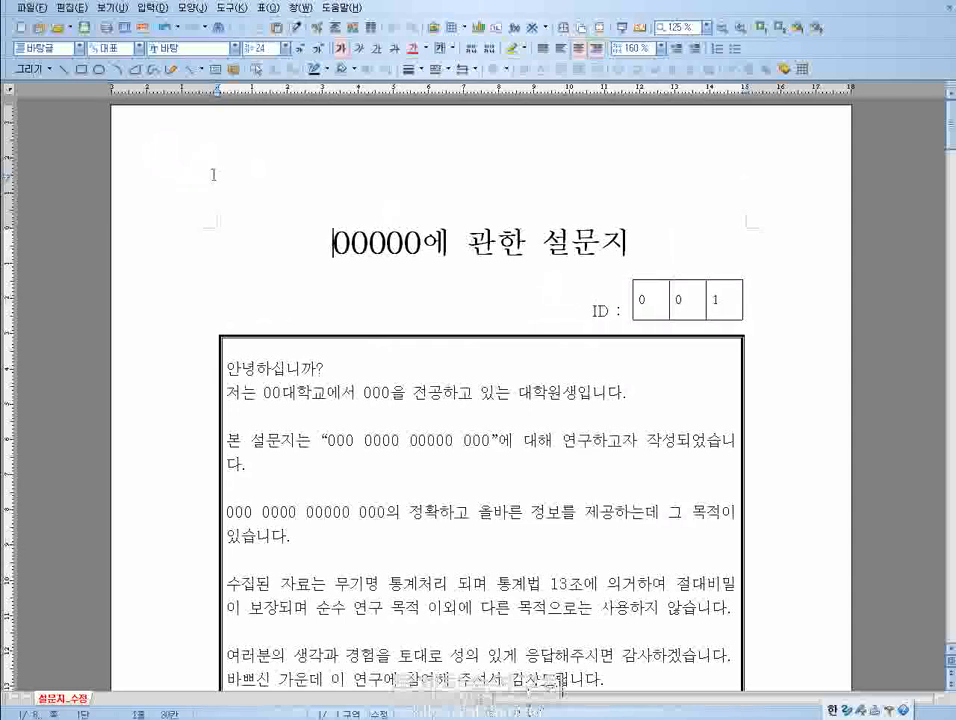
pyautogui.click(784, 174)
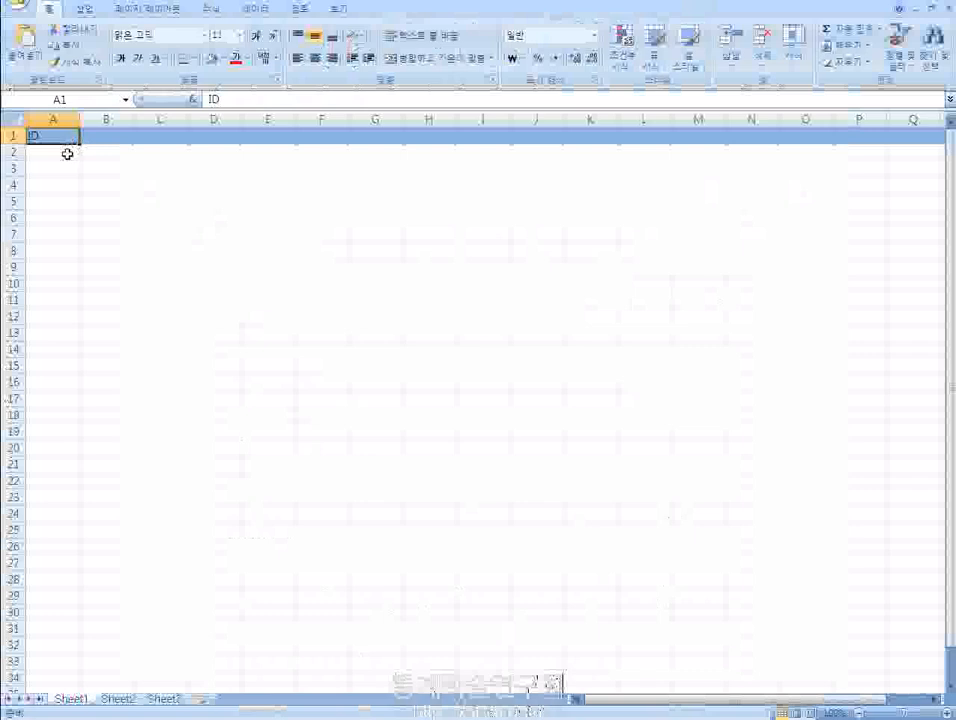
# - In the Excel worksheet, enter 1 as the first questionnaire's ID in cell A2
pyautogui.click(70, 153)
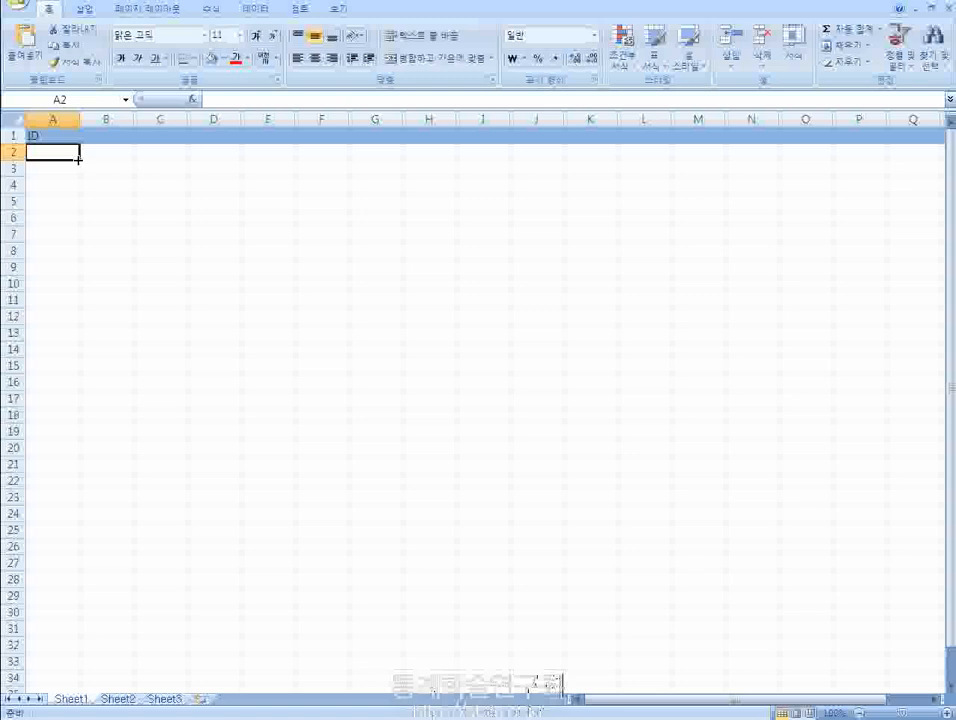
pyautogui.write('1')
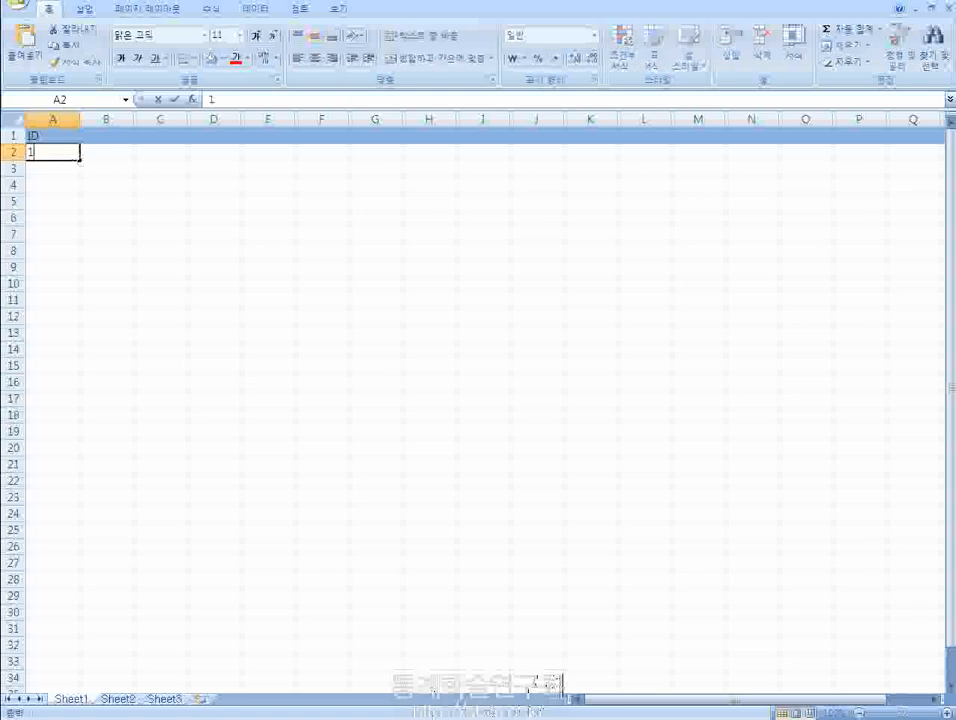
pyautogui.press('Return')
pyautogui.click(77, 155)
pyautogui.press('Right')
pyautogui.press('Right')
pyautogui.press('Right')
pyautogui.press('Right')
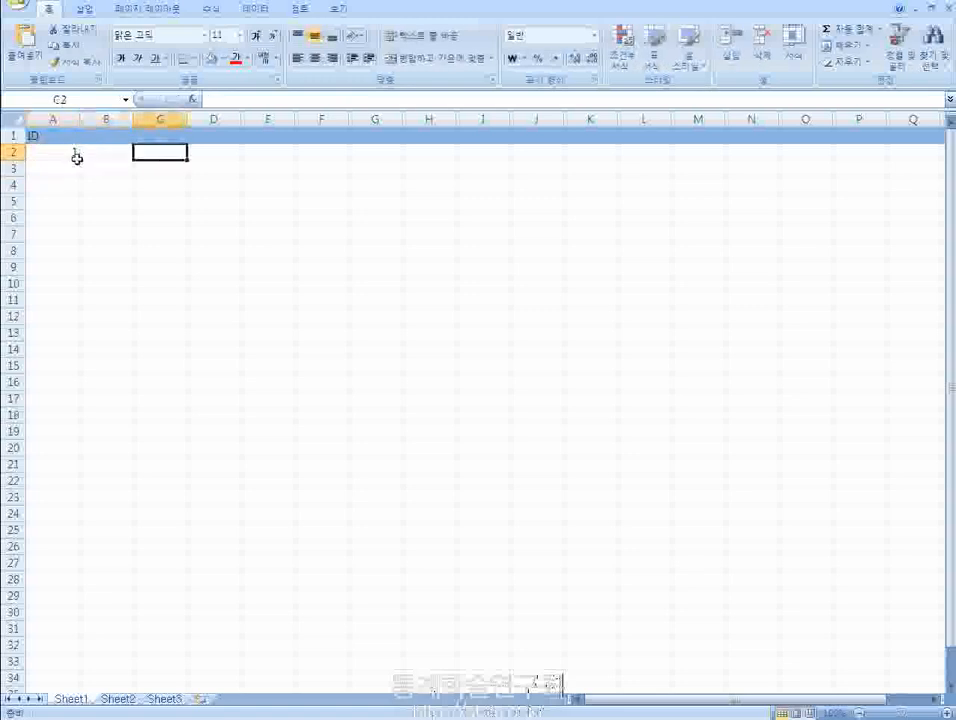
pyautogui.press('Left')
pyautogui.press('Left')
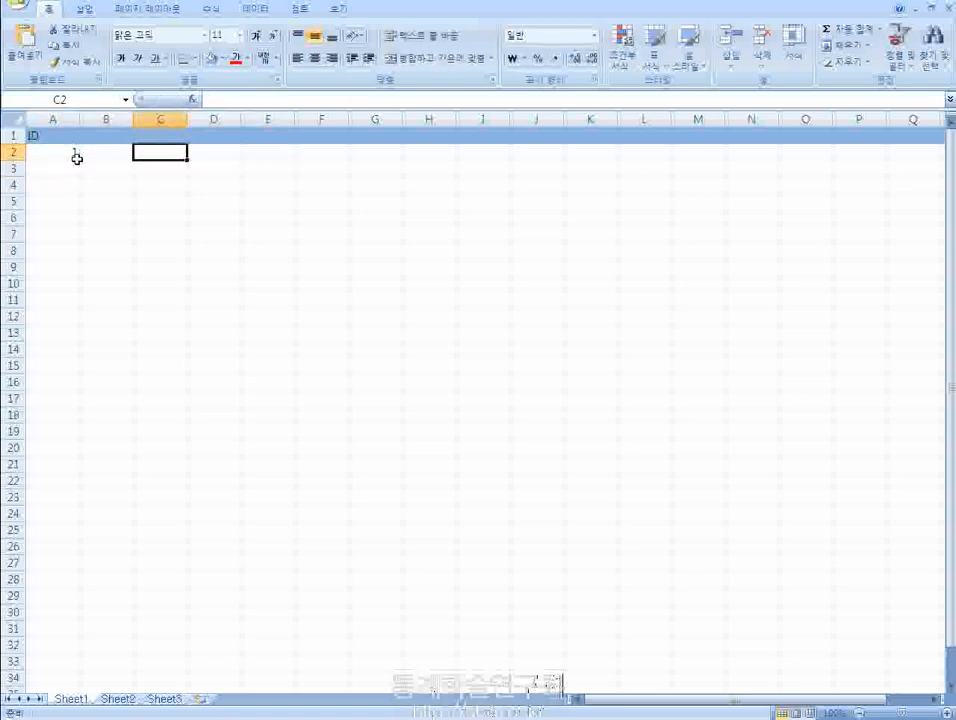
pyautogui.press('Left')
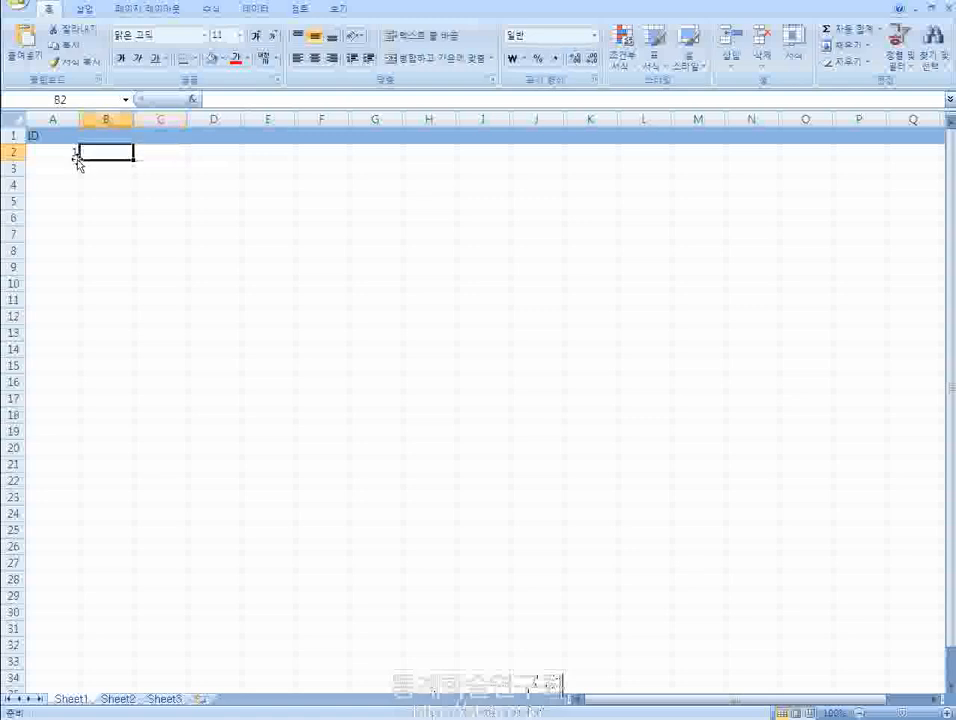
pyautogui.press('Left')
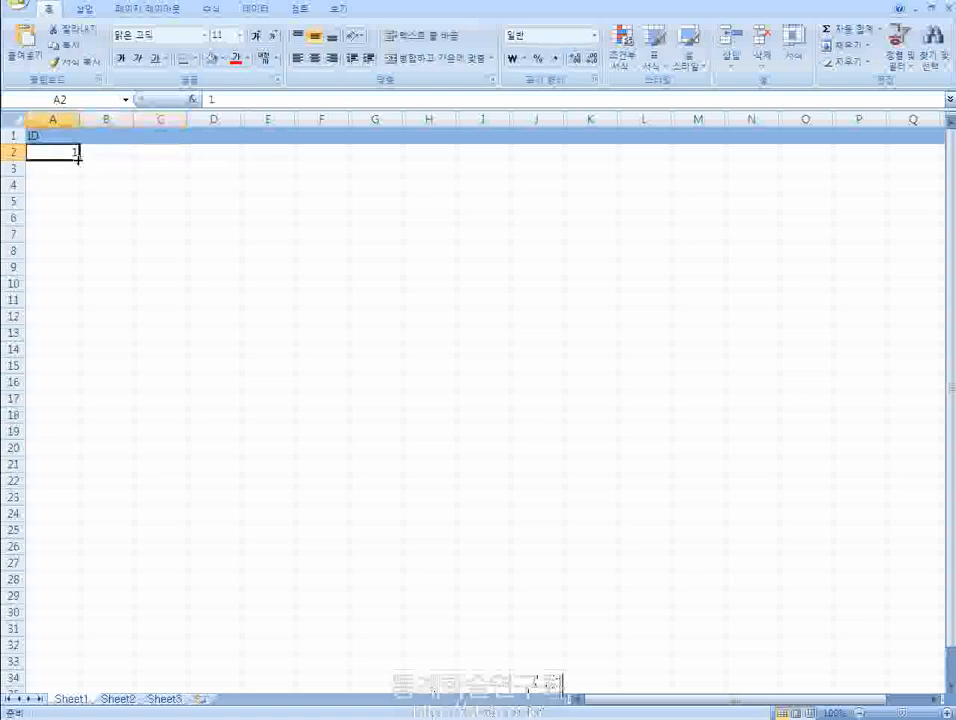
# - Enter the next IDs 2 and 3 in cells A3 and A4
pyautogui.moveTo(79, 161)
pyautogui.mouseDown()
pyautogui.moveTo(87, 256)
pyautogui.moveTo(75, 600)
pyautogui.moveTo(75, 425)
pyautogui.moveTo(47, 153)
pyautogui.mouseUp()
pyautogui.click(47, 168)
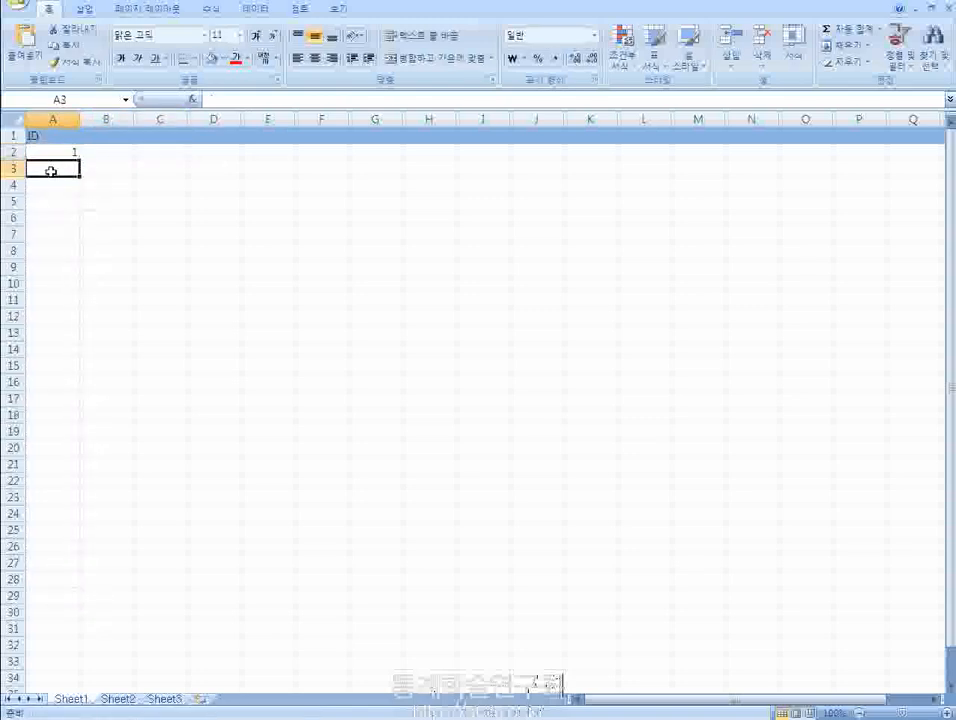
pyautogui.write('2')
pyautogui.press('Return')
pyautogui.write('3')
pyautogui.press('Return')
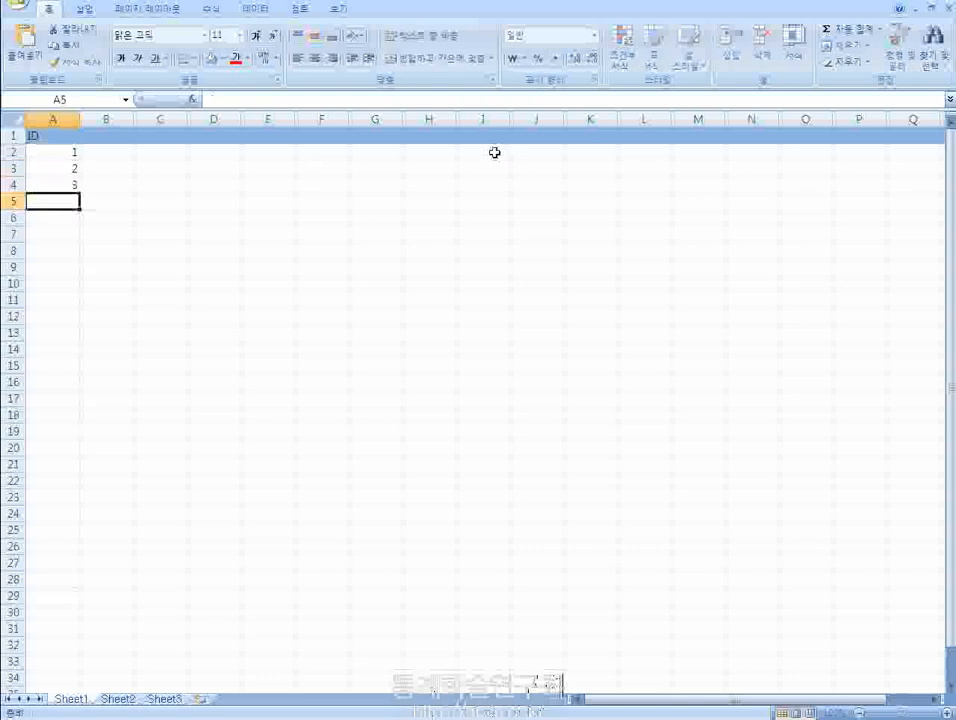
# - Clear the trial IDs below the header and enter only 1 in cell A2
pyautogui.moveTo(75, 155)
pyautogui.mouseDown()
pyautogui.moveTo(73, 440)
pyautogui.moveTo(95, 591)
pyautogui.moveTo(98, 491)
pyautogui.moveTo(70, 149)
pyautogui.mouseUp()
pyautogui.write('1')
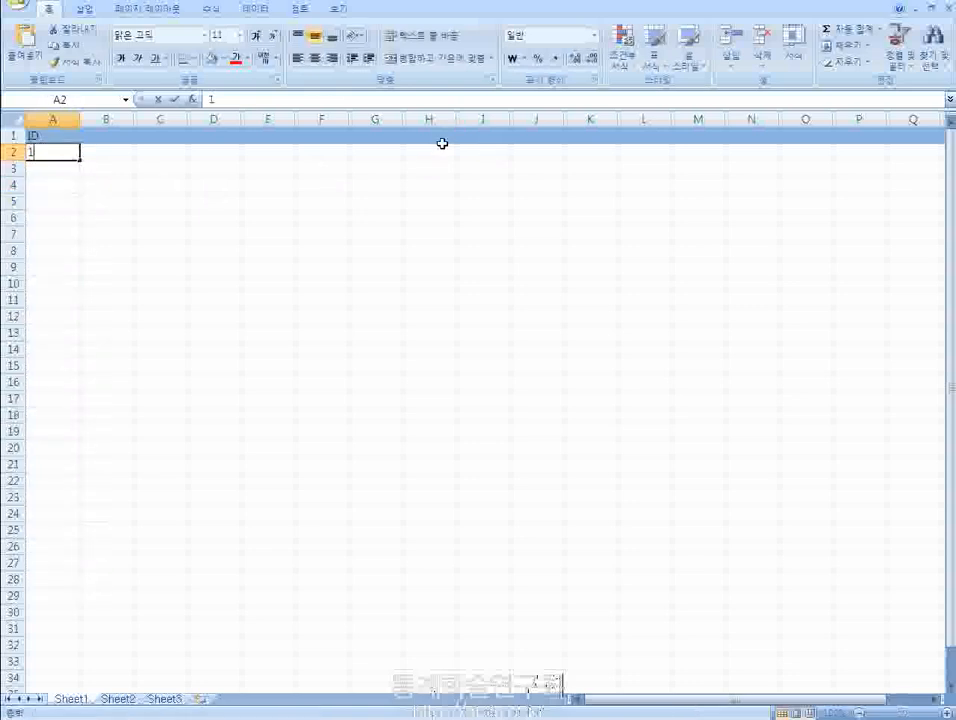
pyautogui.press('Return')
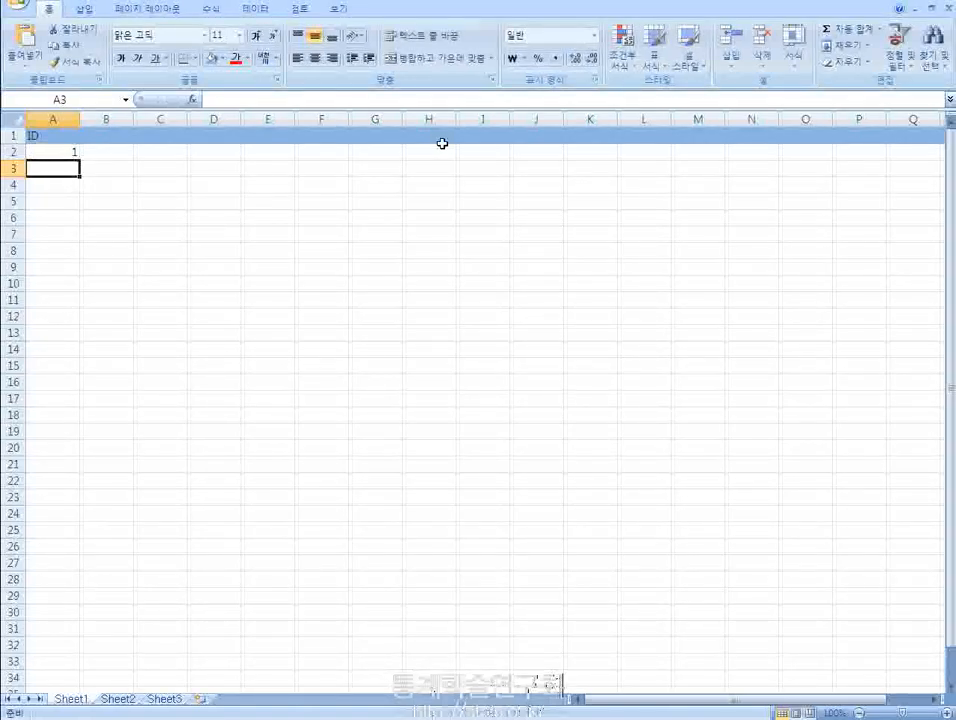
pyautogui.press('Up')
pyautogui.press('Up')
pyautogui.press('Right')
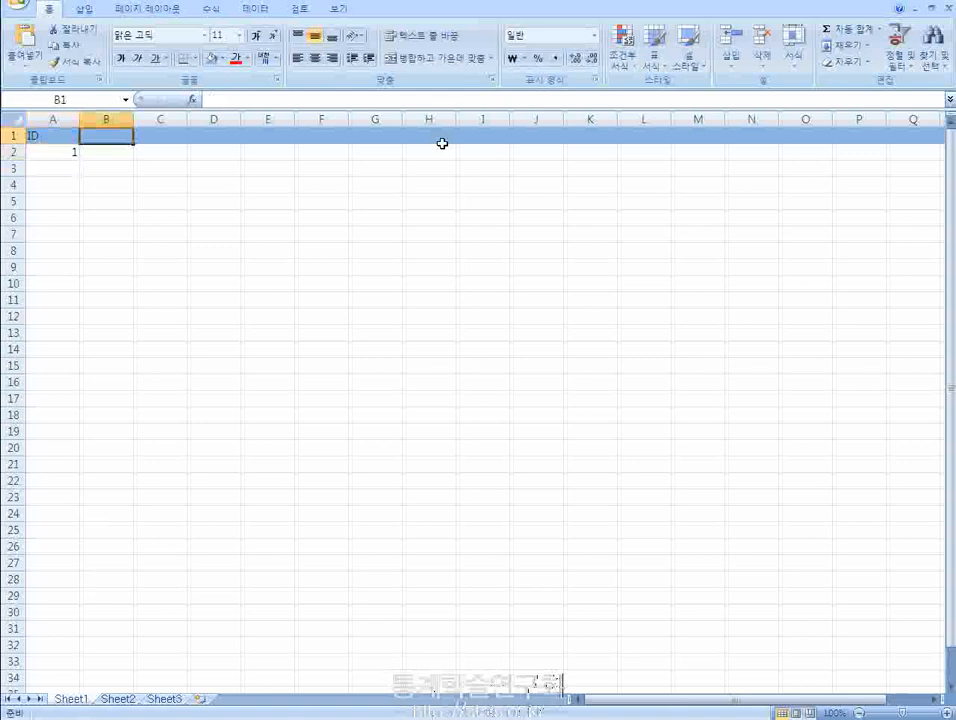
pyautogui.press('Left')
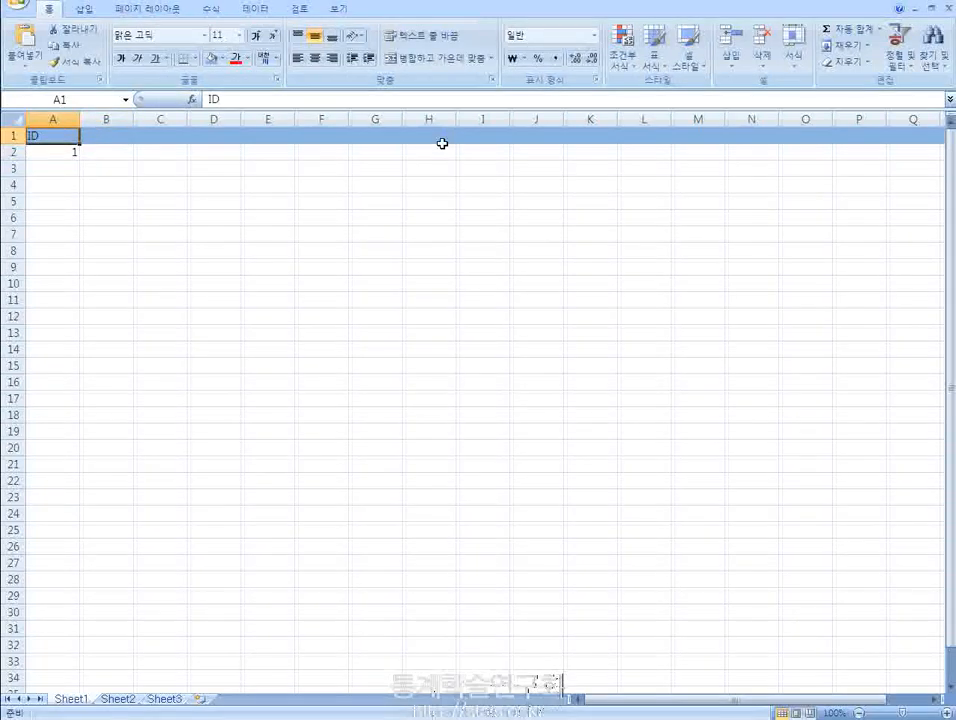
pyautogui.press('Right')
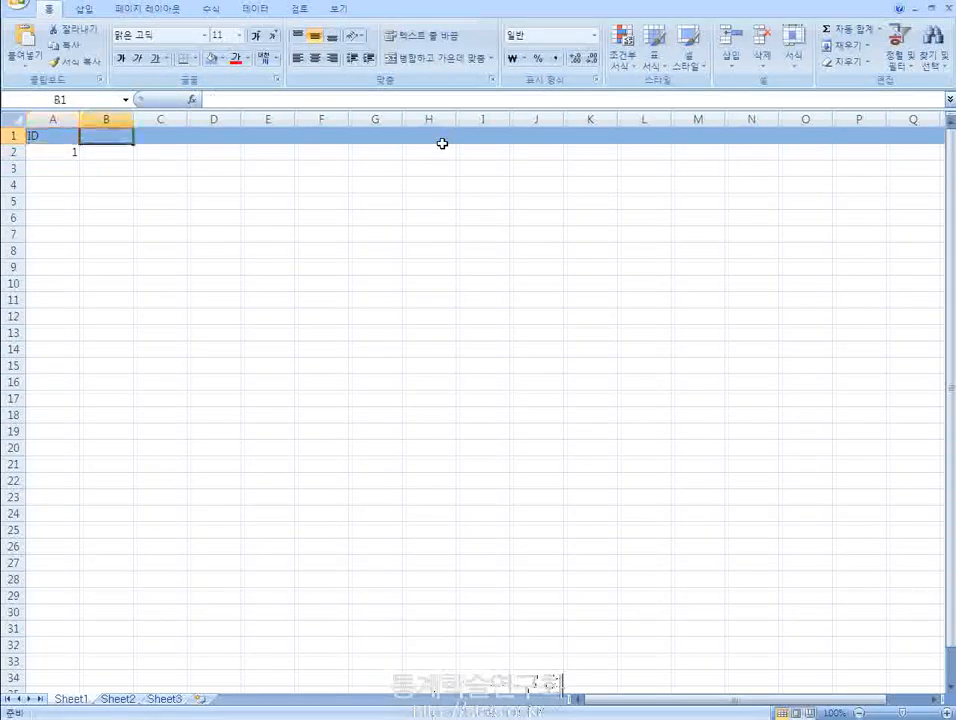
pyautogui.press('Right')
pyautogui.press('Left')
pyautogui.press('Down')
pyautogui.press('Left')
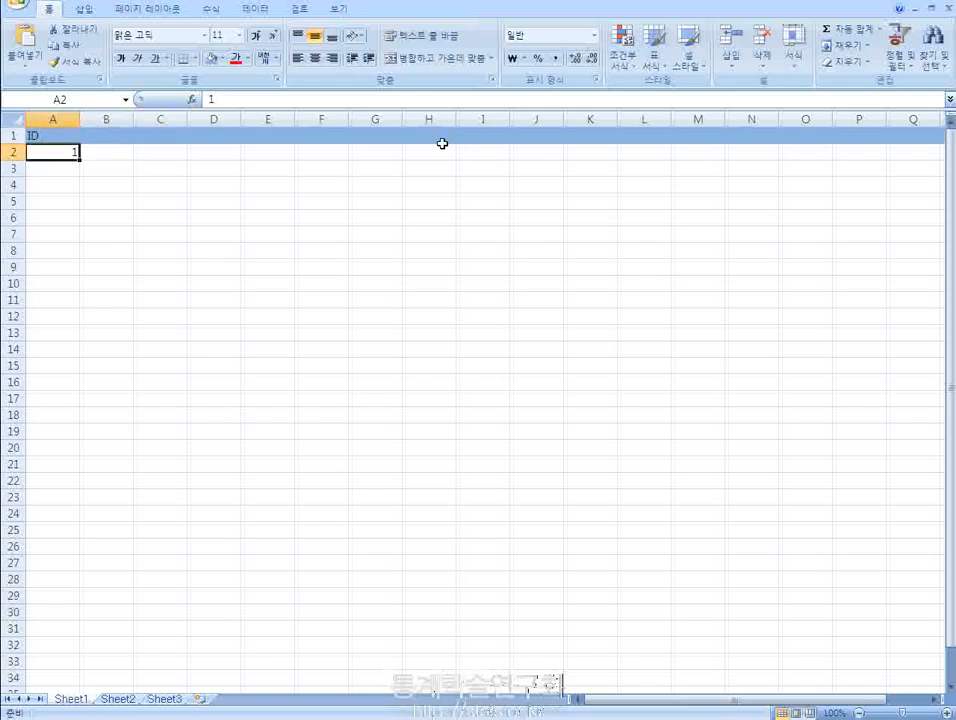
pyautogui.press('Right')
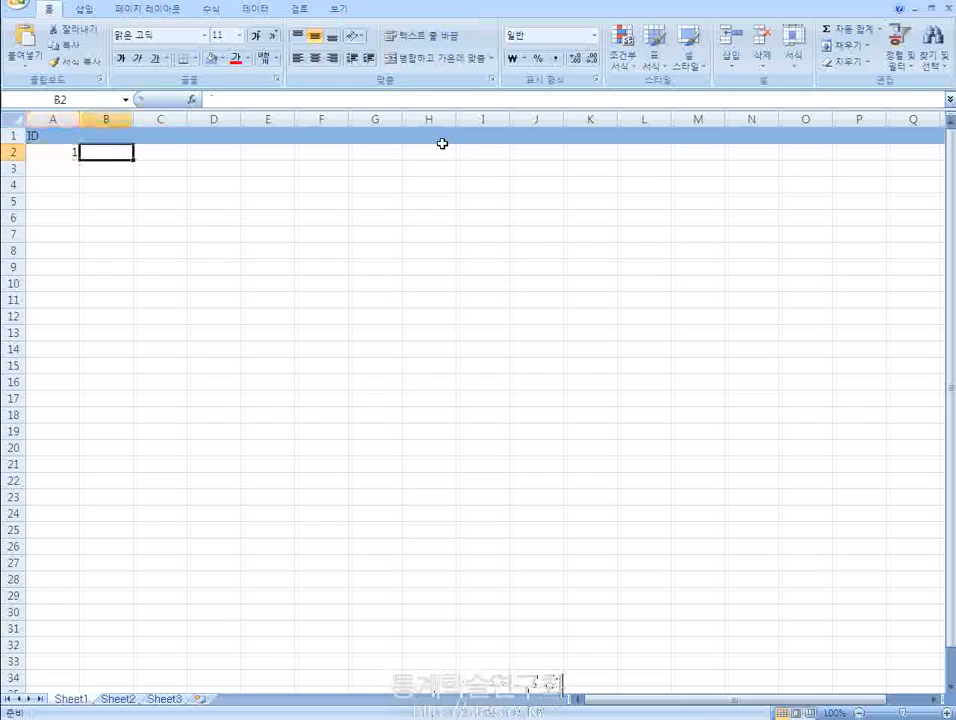
pyautogui.press('Right')
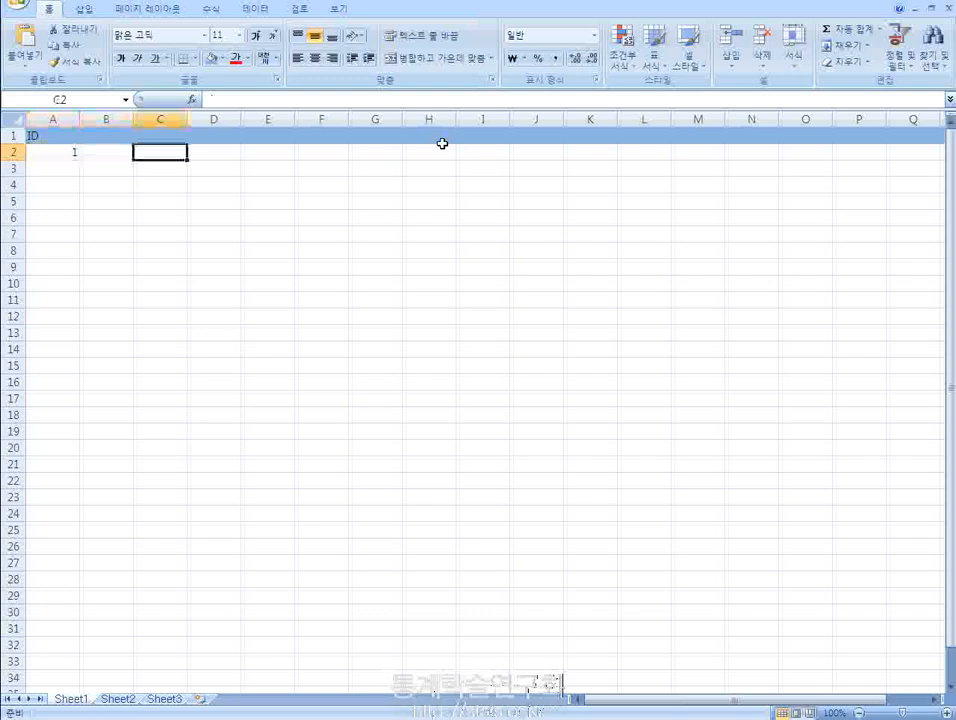
# - Add the variable headers 성별 in cell B1 and 나이 in cell C1
pyautogui.press('Up')
pyautogui.press('Left')
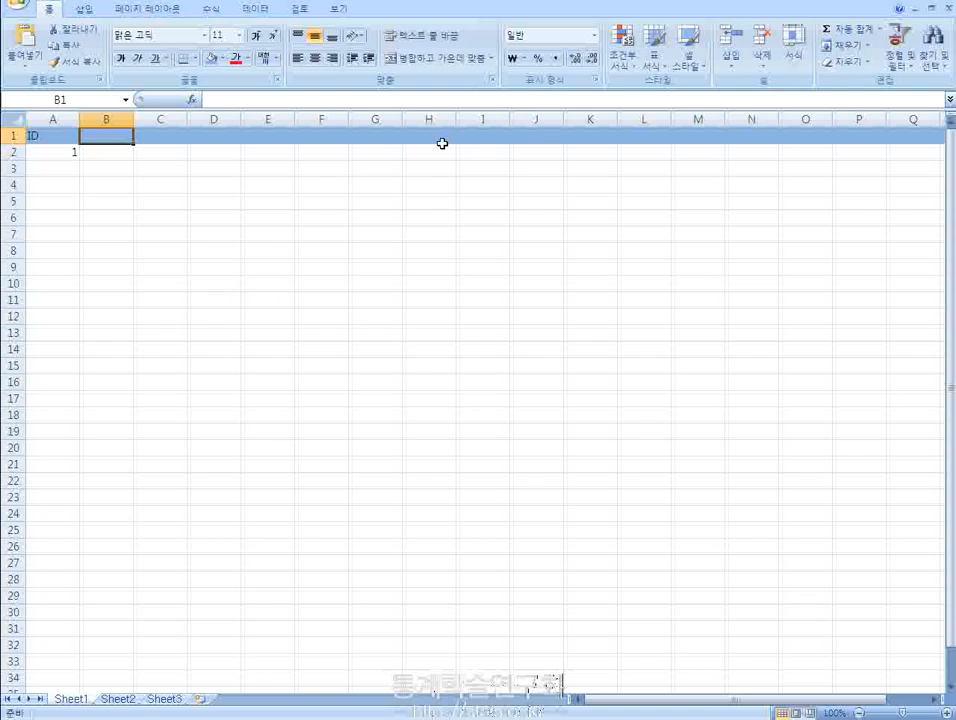
pyautogui.write('tjdquf')
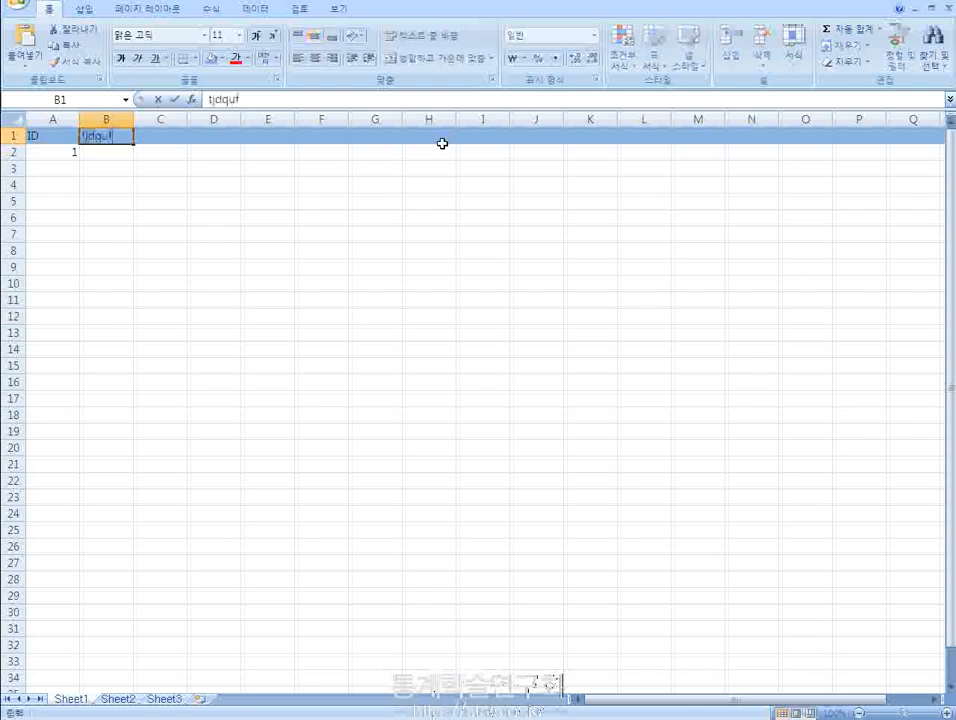
pyautogui.press('Return')
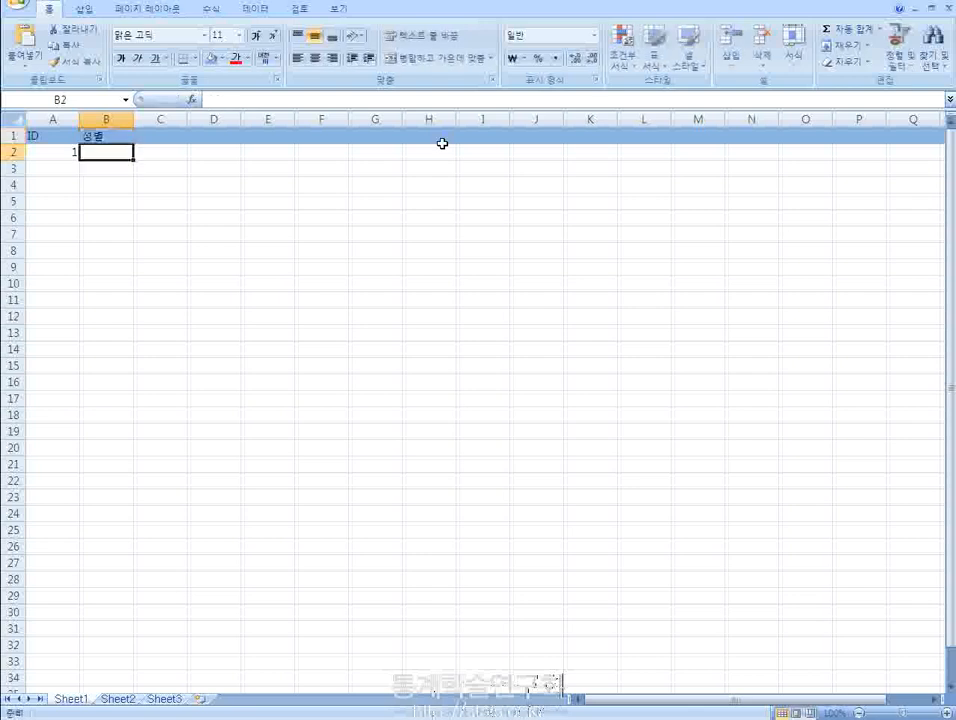
pyautogui.press('Up')
pyautogui.press('Right')
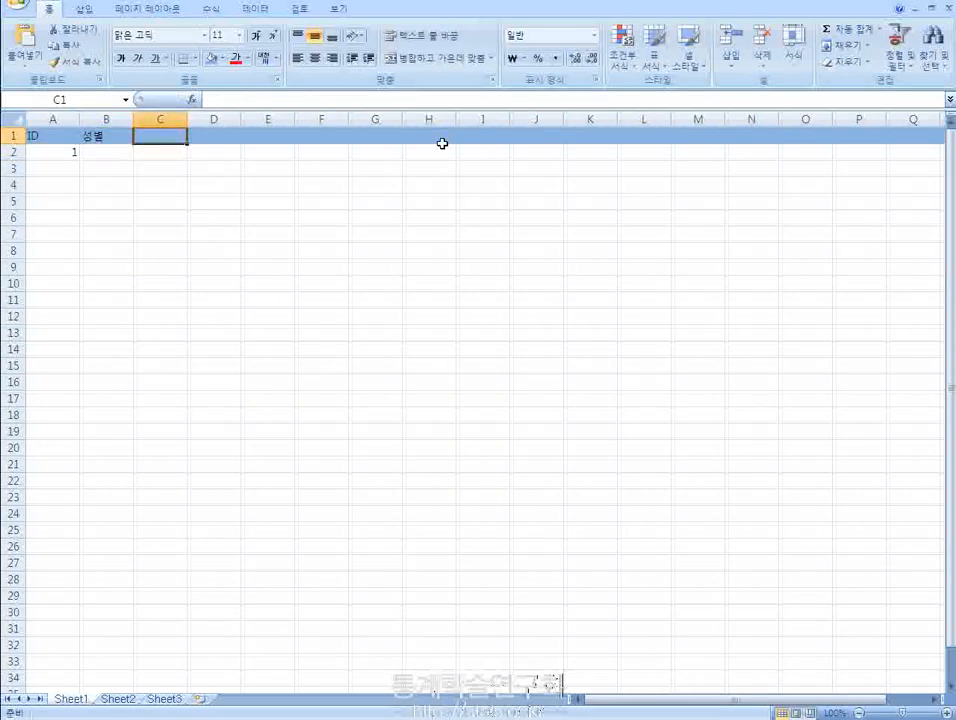
pyautogui.write('ㅇ')
pyautogui.press('BackSpace')
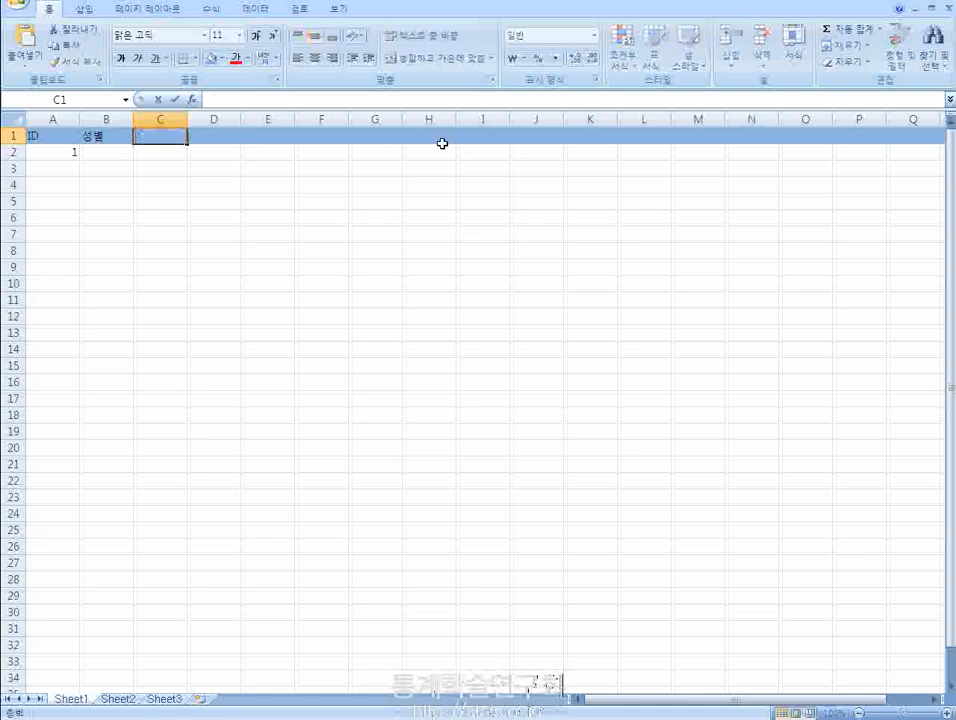
pyautogui.write('나이')
pyautogui.press('Return')
# - Add the variable headers 직업 in cell D1 and 직책 in cell E1
pyautogui.press('Up')
pyautogui.press('Right')
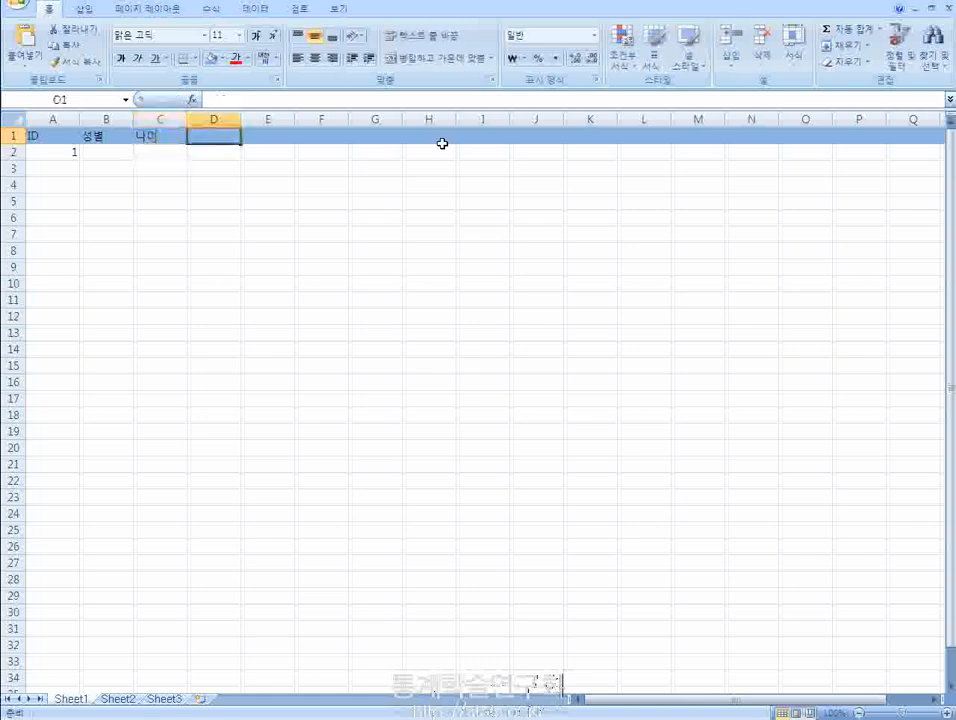
pyautogui.write('직업')
pyautogui.press('Return')
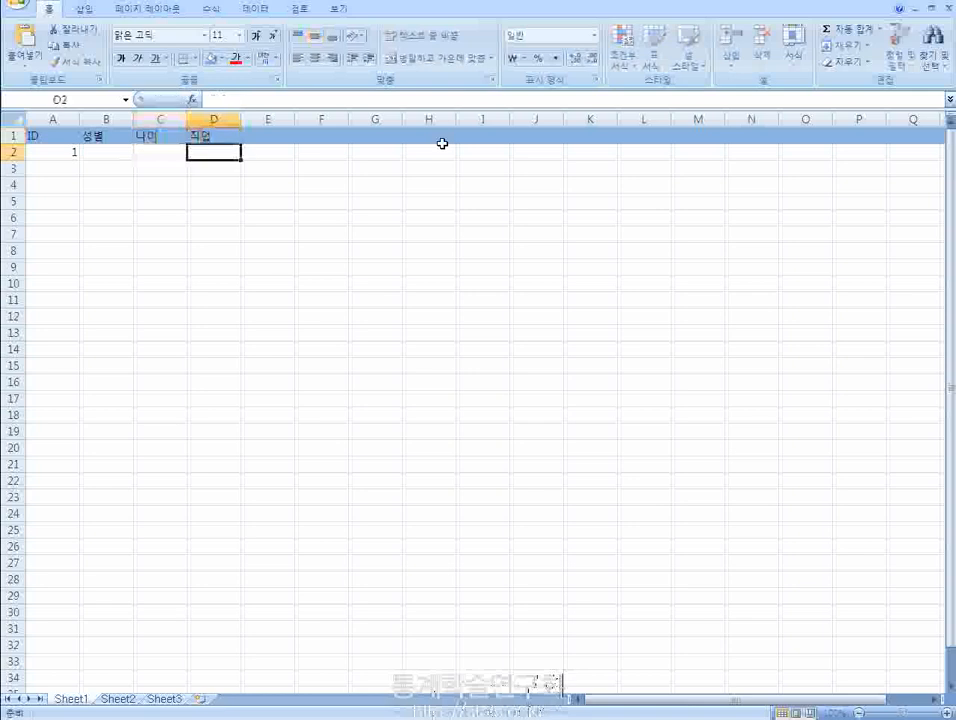
pyautogui.press('Up')
pyautogui.press('Right')
pyautogui.write('직')
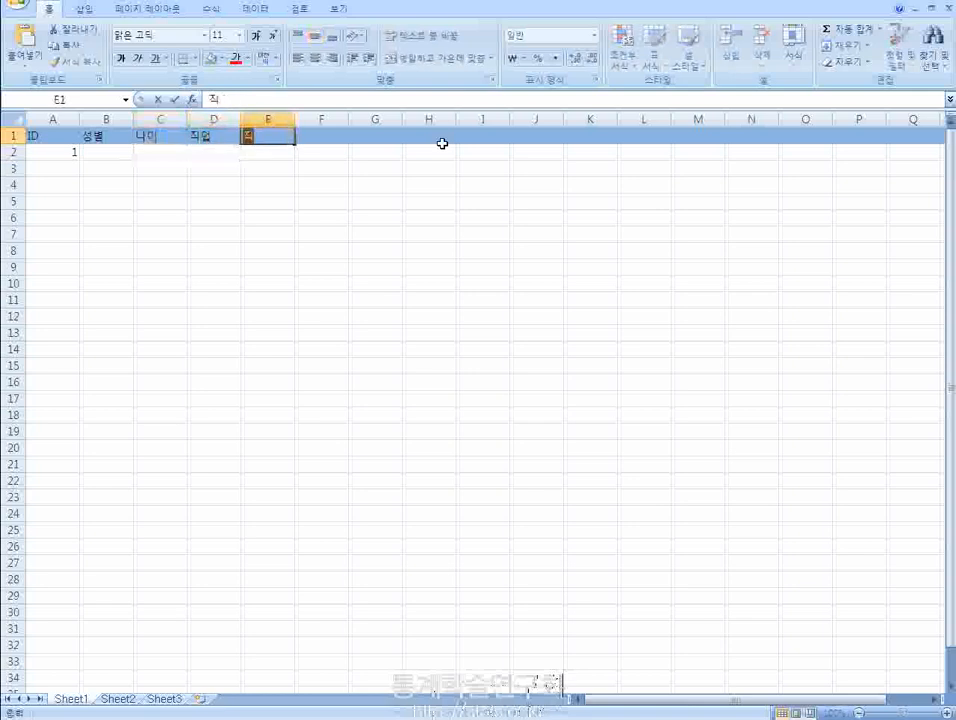
pyautogui.write('책')
pyautogui.press('Return')
# - Add the variable header 결혼여부 in cell F1
pyautogui.press('Up')
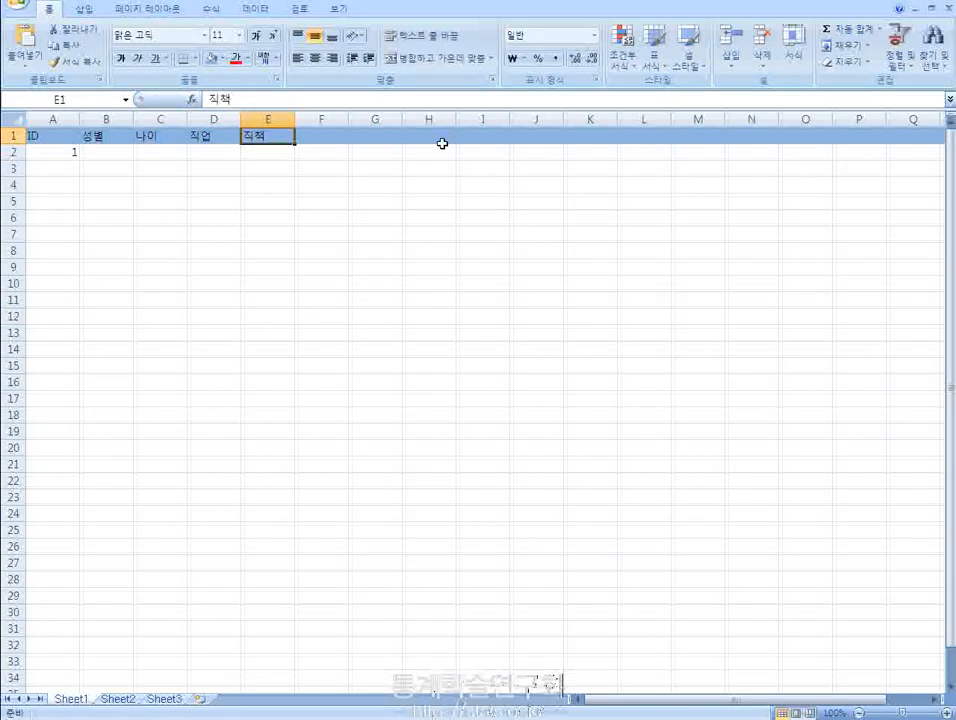
pyautogui.press('Right')
pyautogui.write('외모')
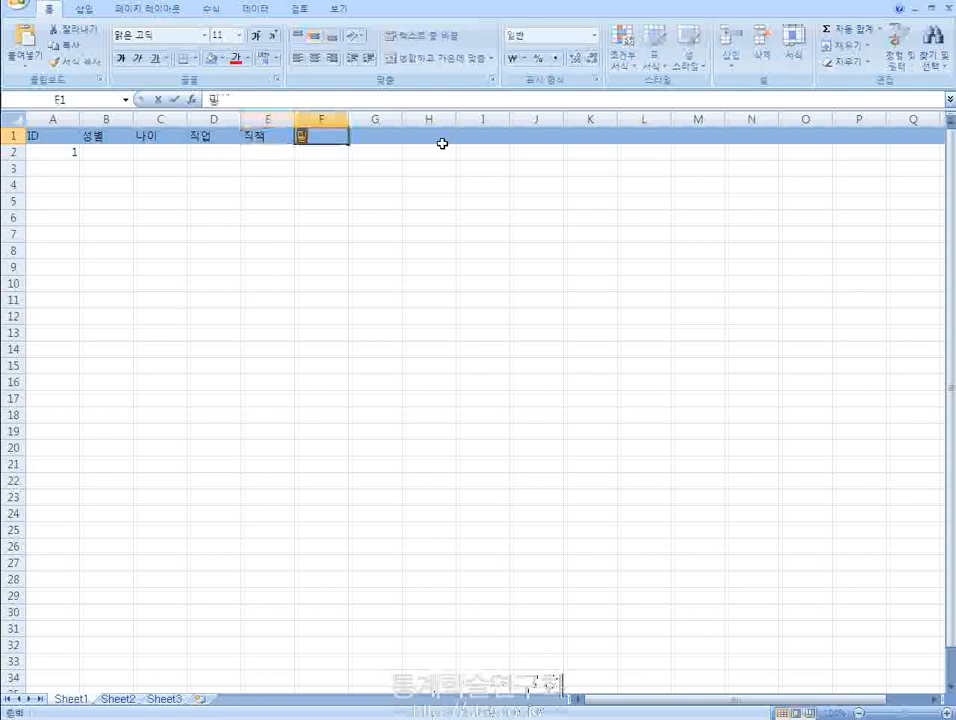
pyautogui.press('BackSpace')
pyautogui.press('BackSpace')
pyautogui.press('BackSpace')
pyautogui.write('결혼여부')
pyautogui.press('Return')
# - Look over the demographic variable headers from 성별 to 결혼여부 in row 1
pyautogui.press('Up')
pyautogui.press('Left')
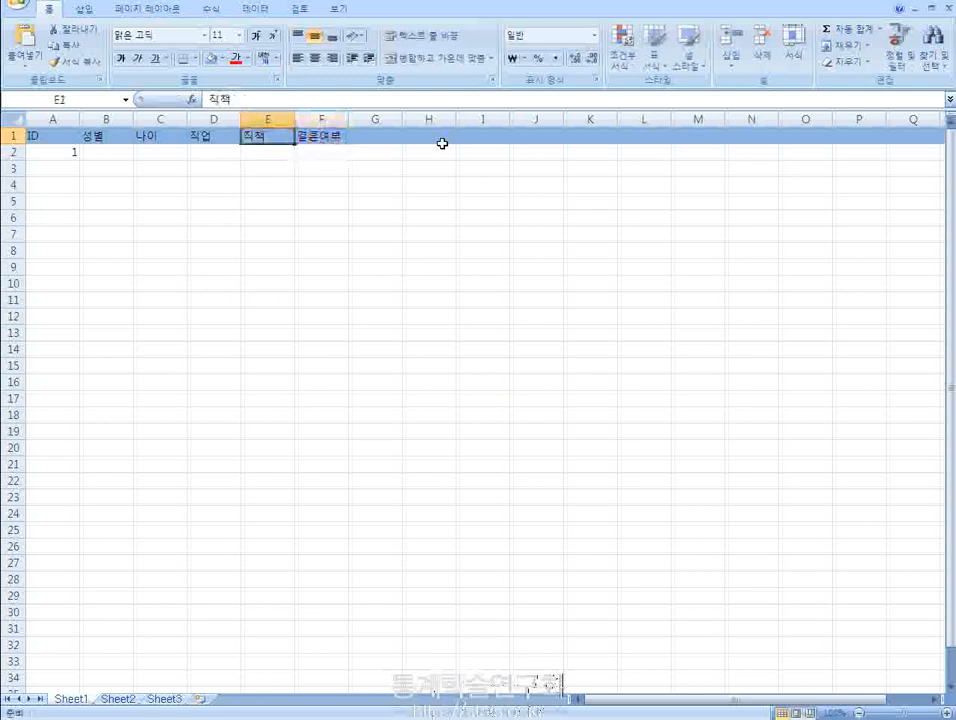
pyautogui.press('Left')
pyautogui.press('Left')
pyautogui.press('Left')
pyautogui.press('Right')
pyautogui.press('Right')
pyautogui.press('Right')
pyautogui.press('Right')
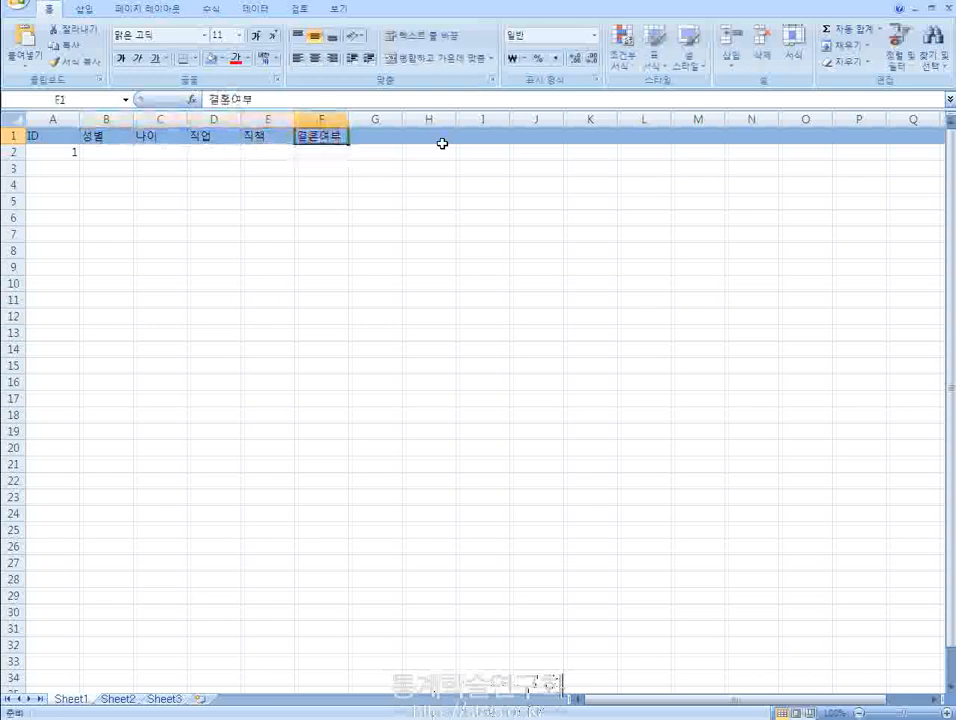
pyautogui.press('Left')
pyautogui.press('Left')
pyautogui.press('Left')
pyautogui.press('Left')
# - Enter Q1 in cell G1 as the header for the first survey question
pyautogui.press('Right')
pyautogui.press('Right')
pyautogui.press('Right')
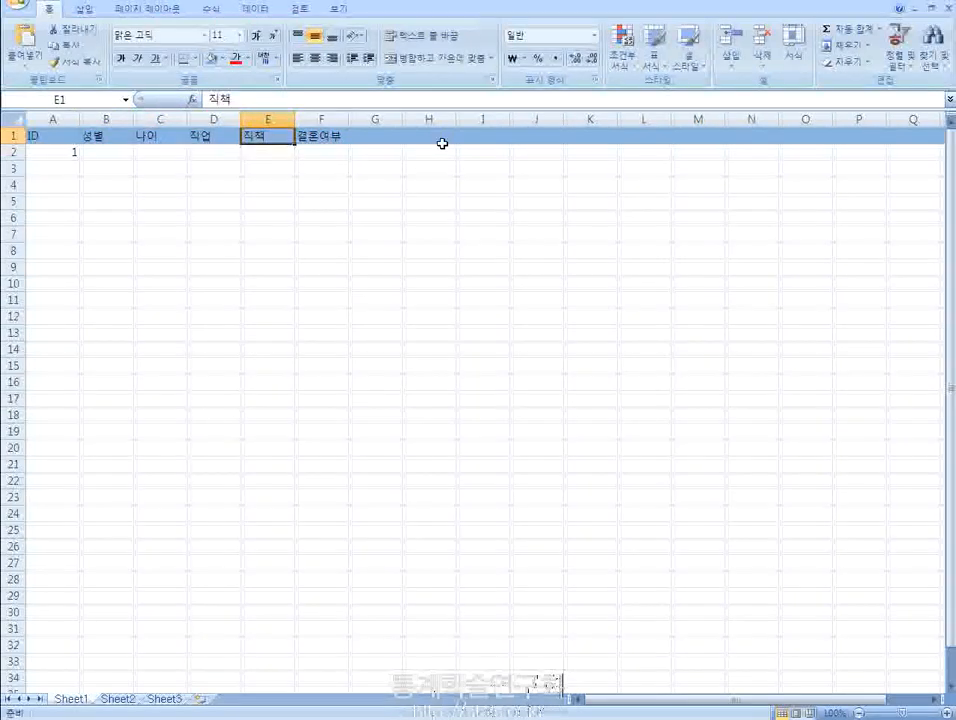
pyautogui.press('Right')
pyautogui.press('Right')
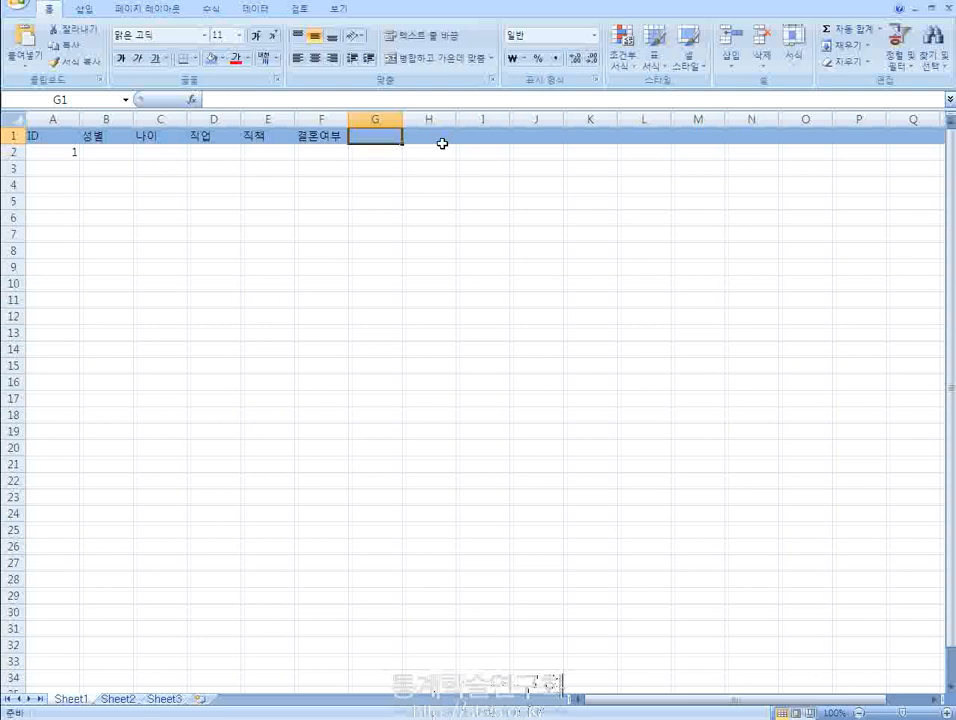
pyautogui.write('Q1')
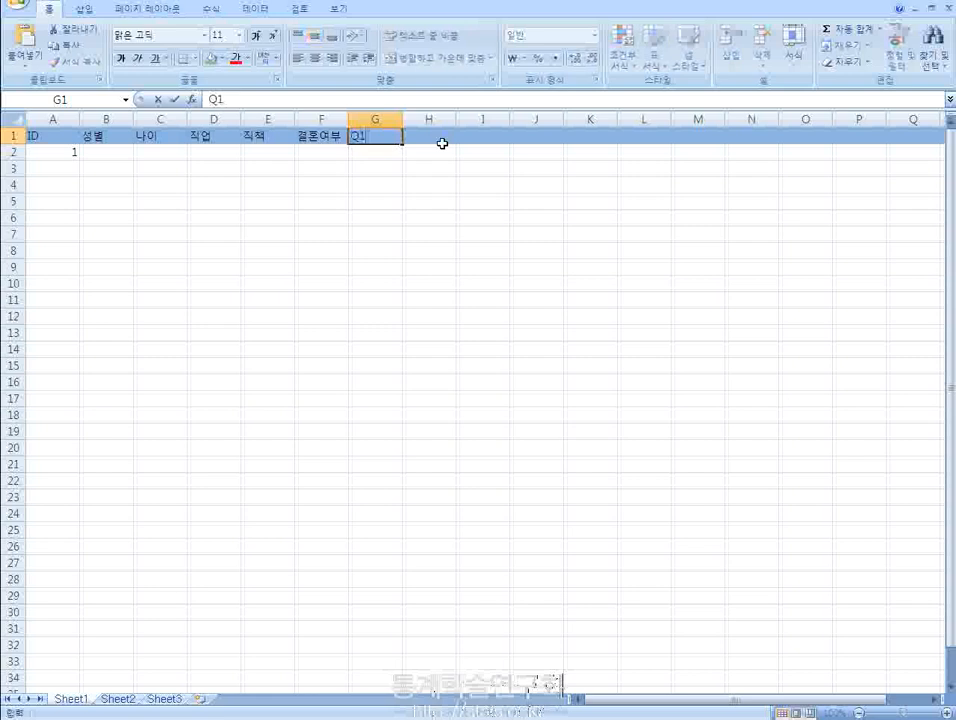
pyautogui.press('Return')
pyautogui.press('Up')
# - Enter Q2 in cell H1 as the header for the second survey question
pyautogui.click(442, 143)
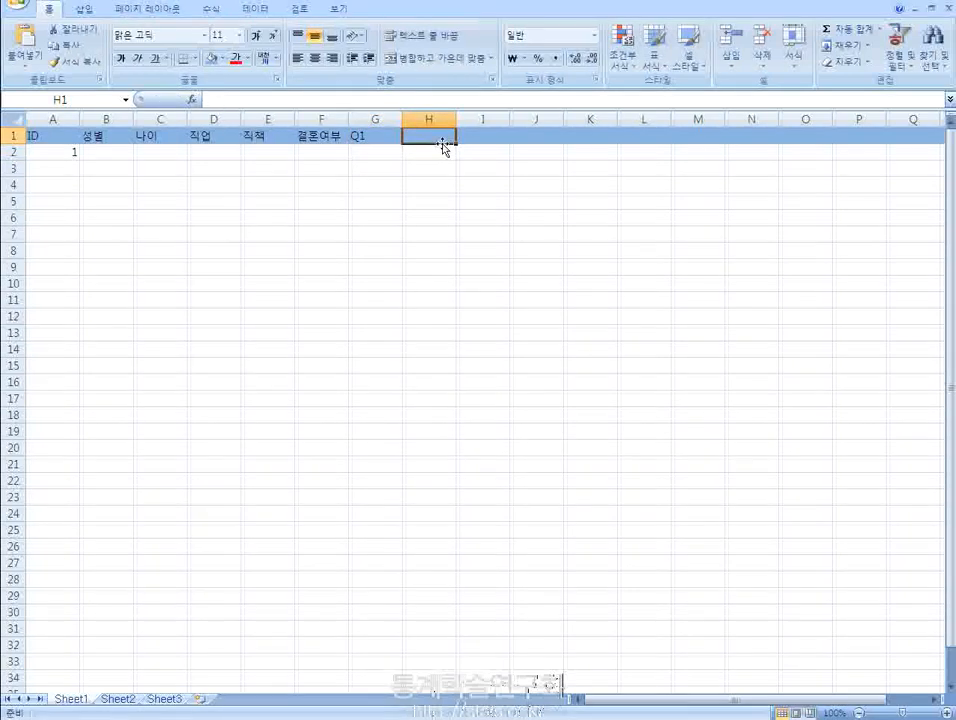
pyautogui.write('ㅃ2')
pyautogui.press('BackSpace')
pyautogui.press('BackSpace')
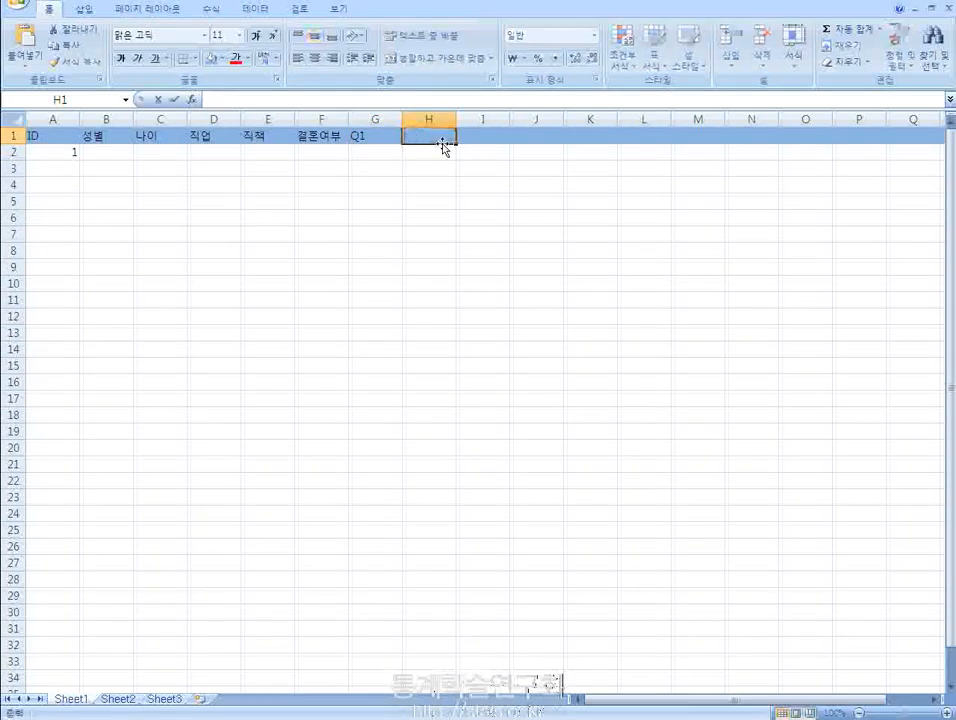
pyautogui.write('ㅃ2')
pyautogui.press('BackSpace')
pyautogui.press('BackSpace')
pyautogui.write('Q2')
# - Replace the question headers in cells G1 and H1 with 만족도1 and 만족도2
pyautogui.press('Left')
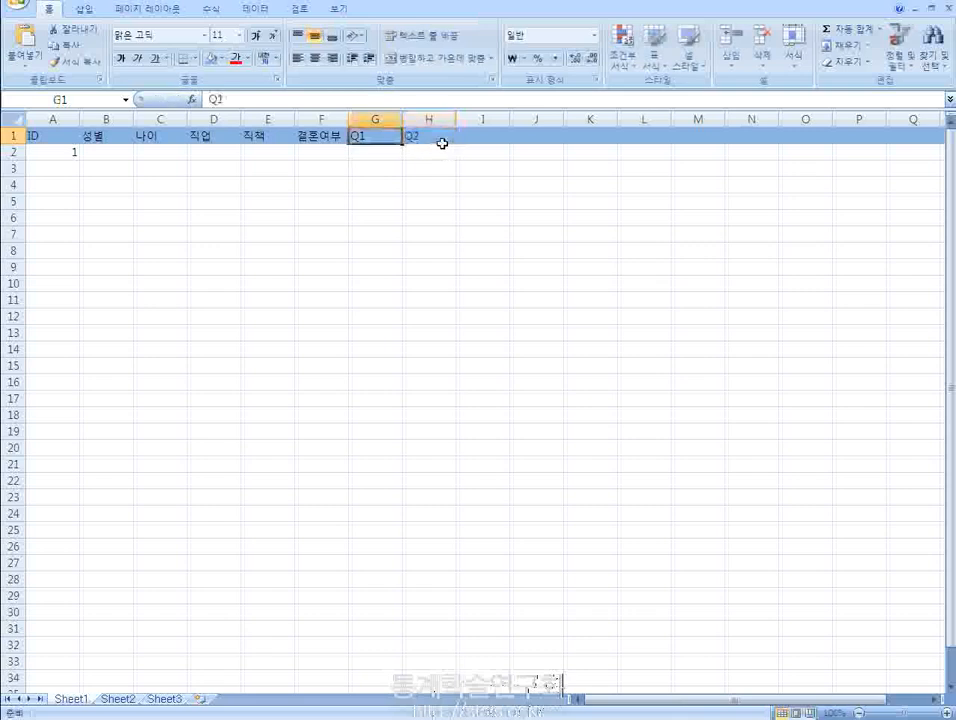
pyautogui.write('만족도1')
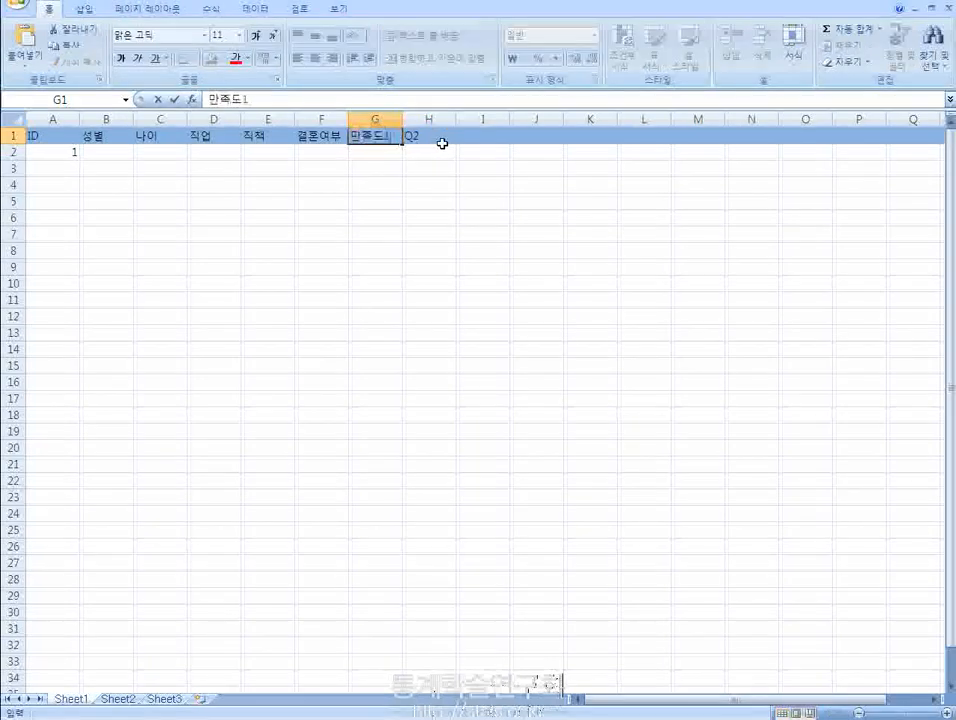
pyautogui.press('Right')
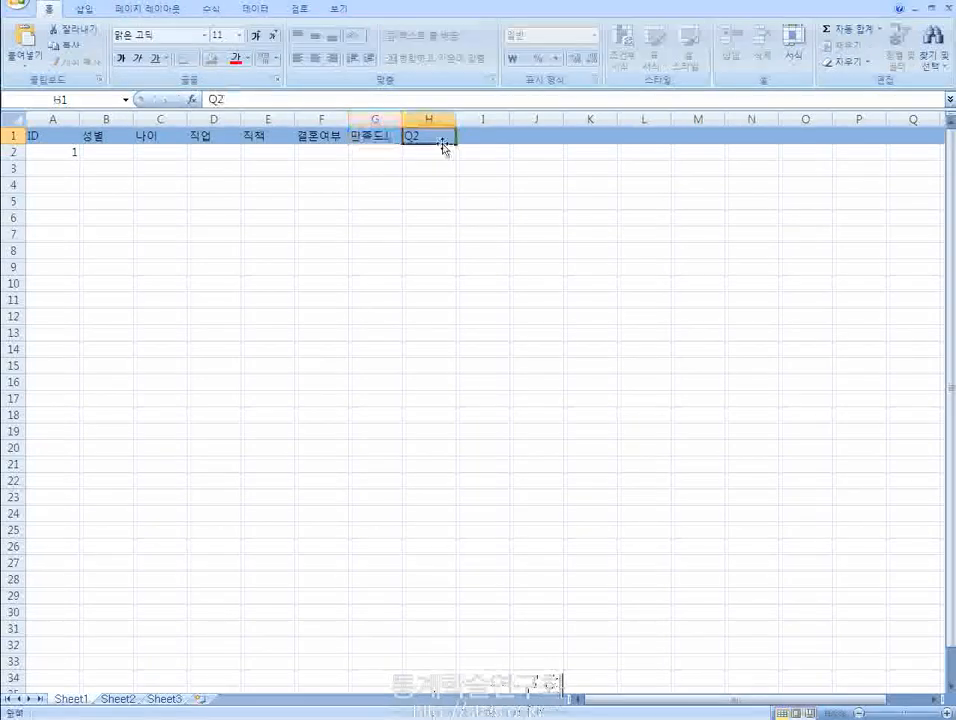
pyautogui.write('만족ㄷㅗ2')
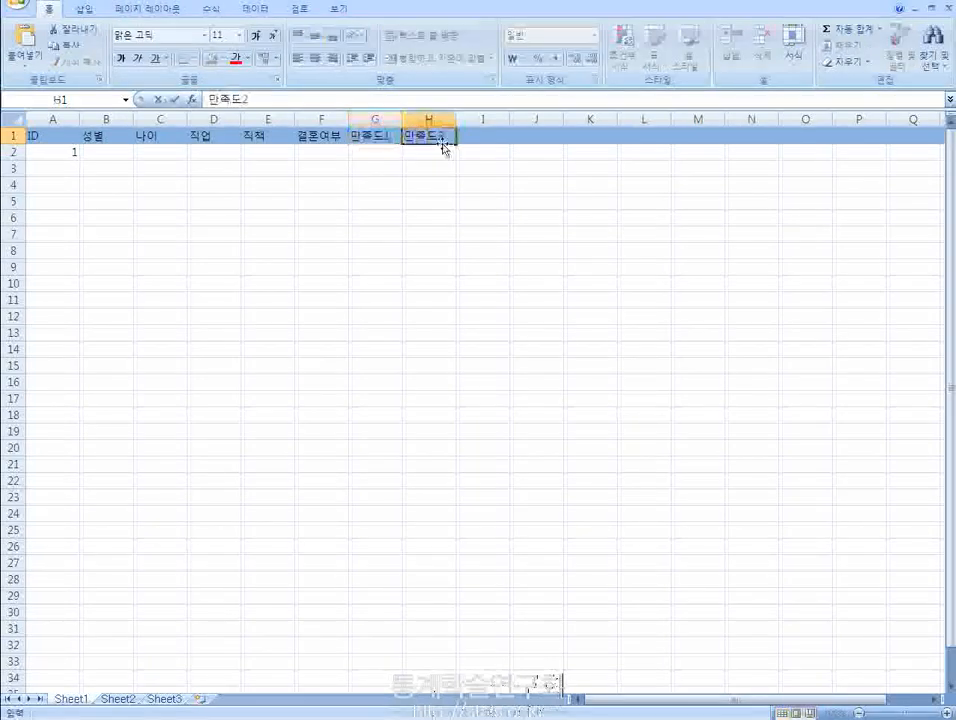
pyautogui.press('Right')
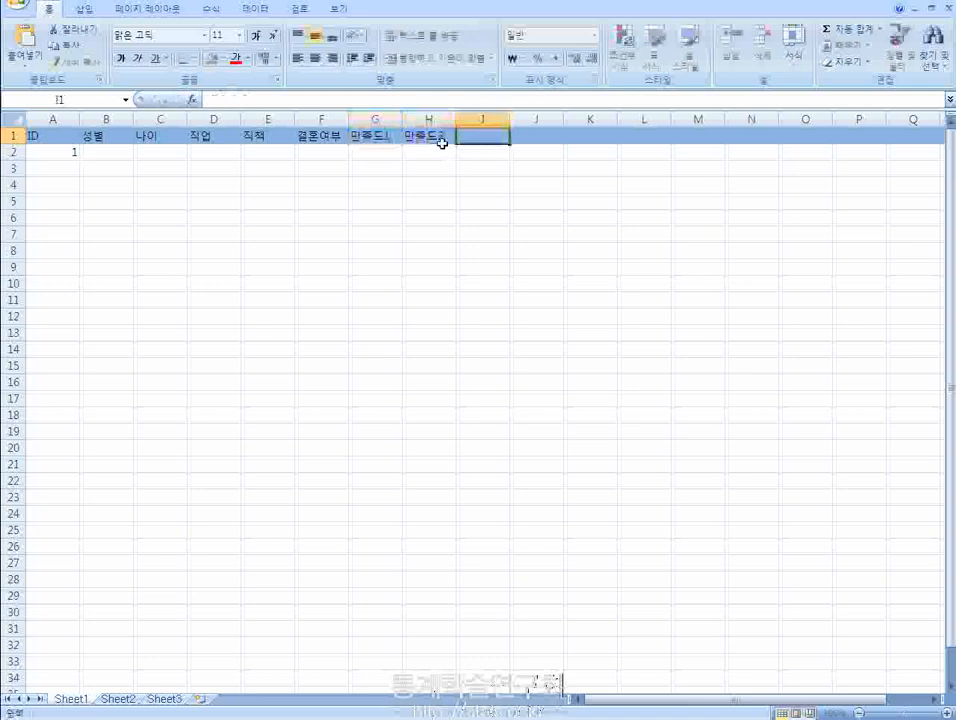
pyautogui.press('Left')
pyautogui.press('Left')
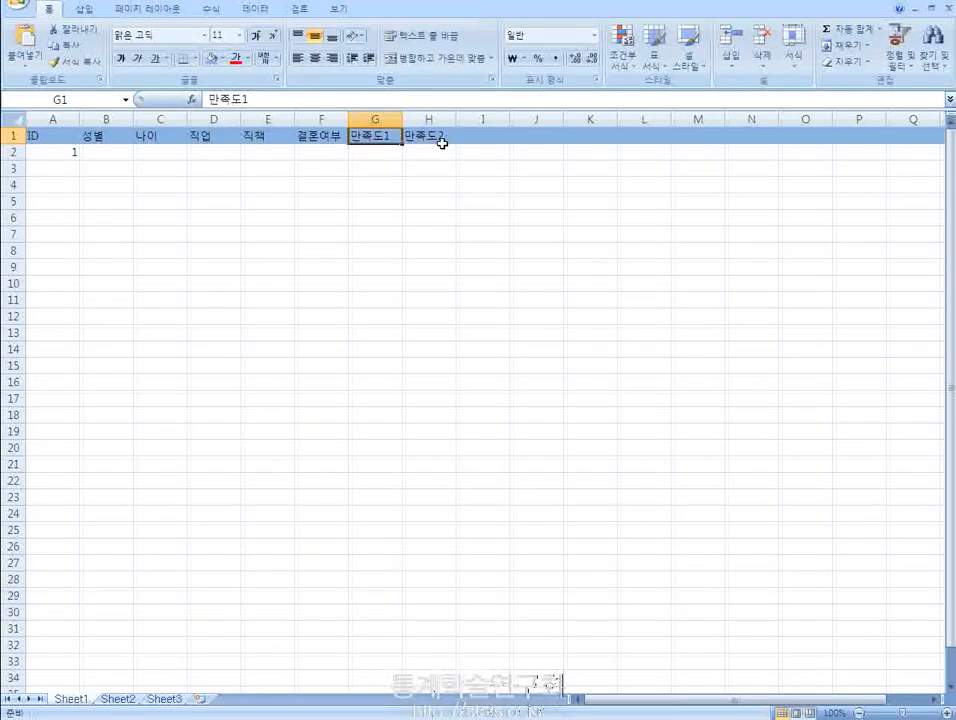
# - Enter 1 under 성별 in cell B2 for the first questionnaire
pyautogui.click(442, 145)
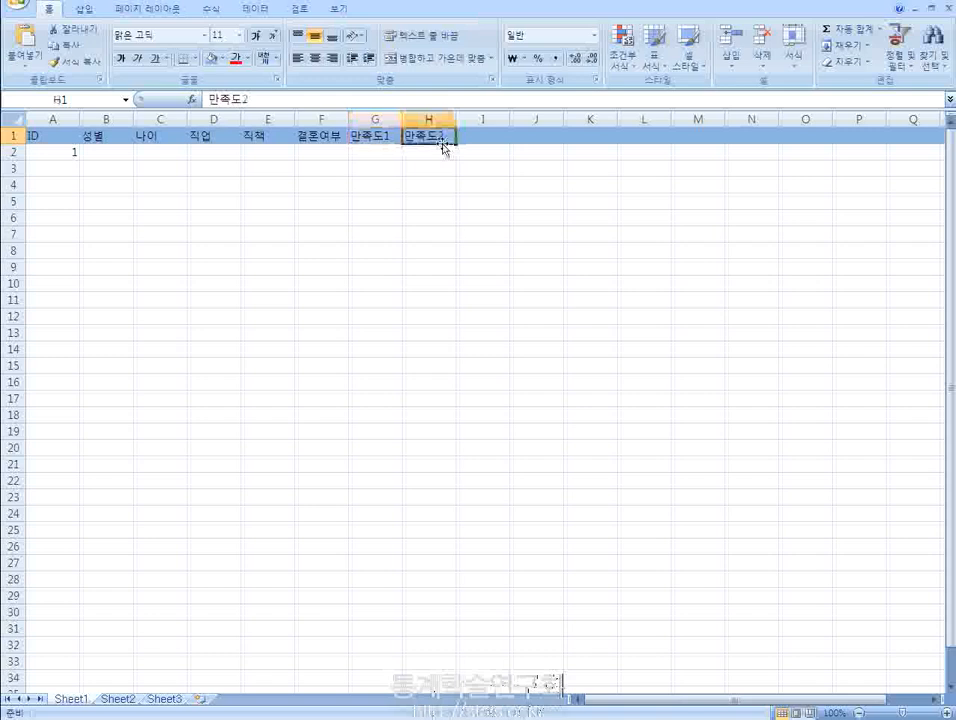
pyautogui.press('Down')
pyautogui.press('Left')
pyautogui.press('Left')
pyautogui.press('Left')
pyautogui.press('Left')
pyautogui.press('Left')
pyautogui.press('Left')
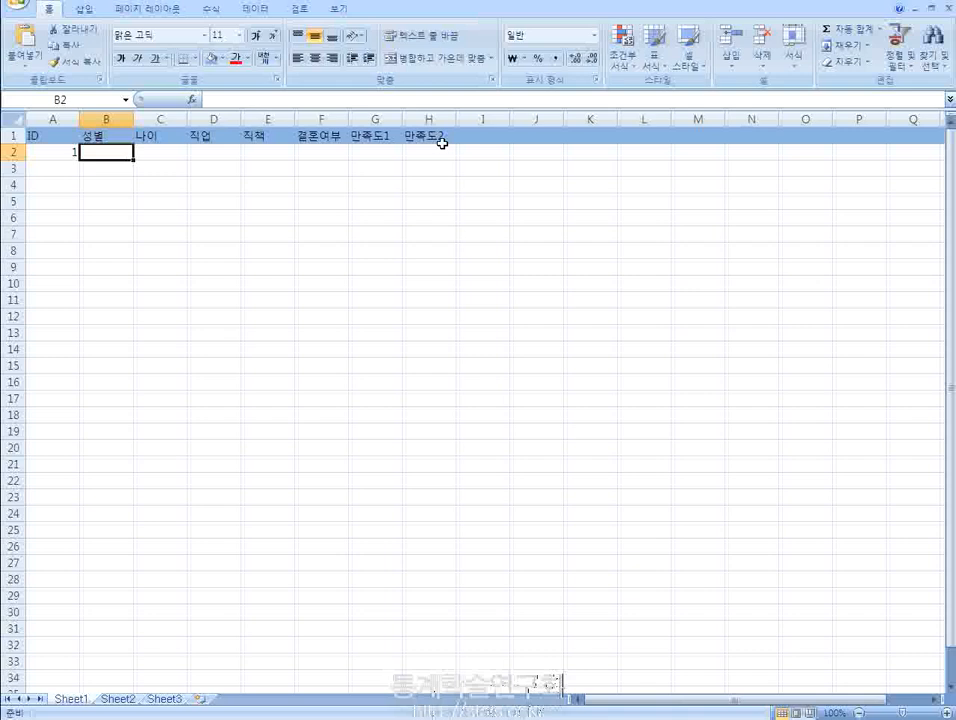
pyautogui.press('Right')
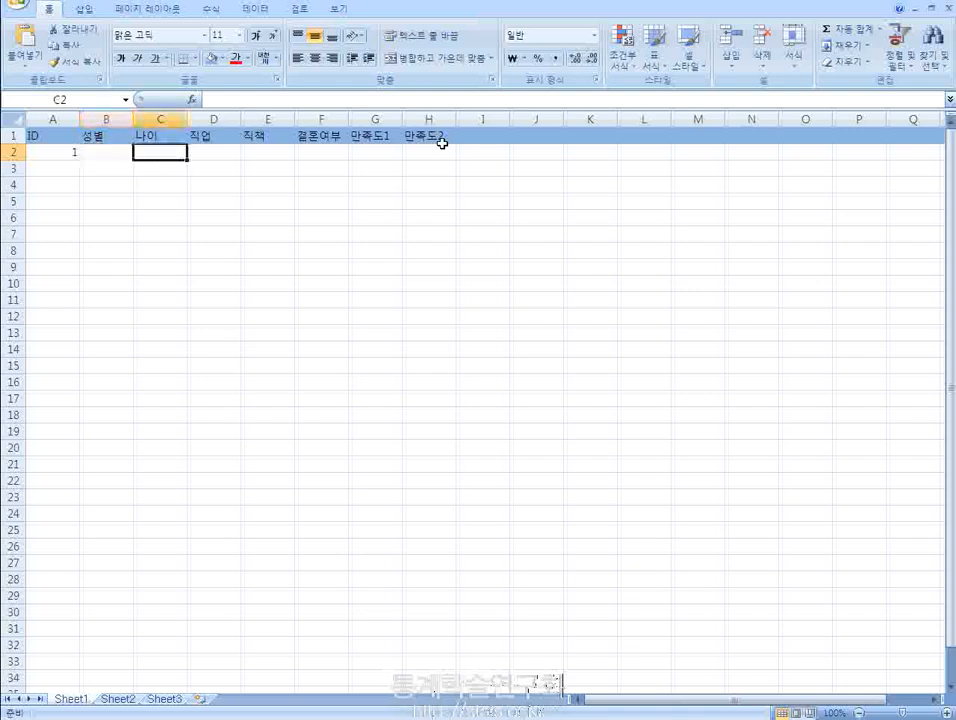
pyautogui.press('Left')
pyautogui.press('Left')
pyautogui.press('Right')
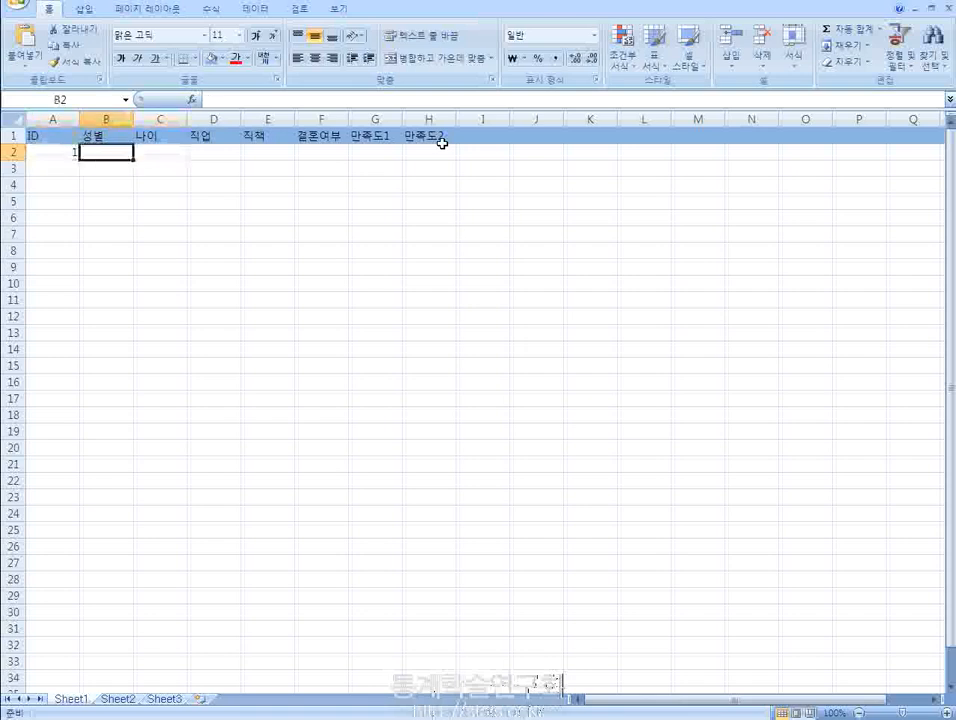
pyautogui.write('1')
pyautogui.press('Tab')
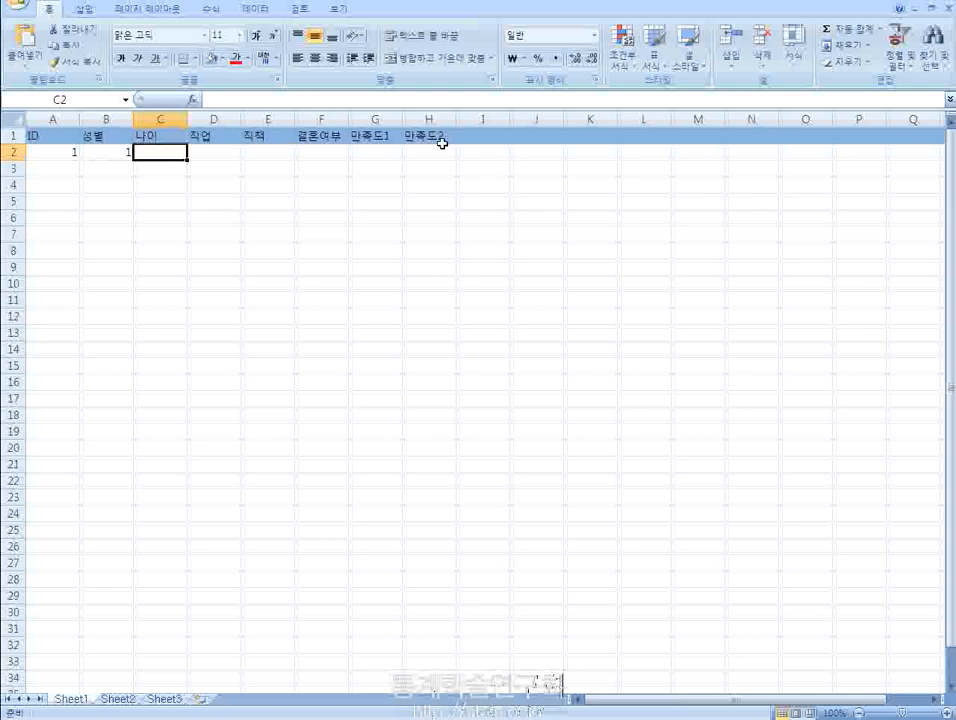
# - Enter 46 under 나이 in cell C2 for the first questionnaire
pyautogui.write('4')
pyautogui.press('Tab')
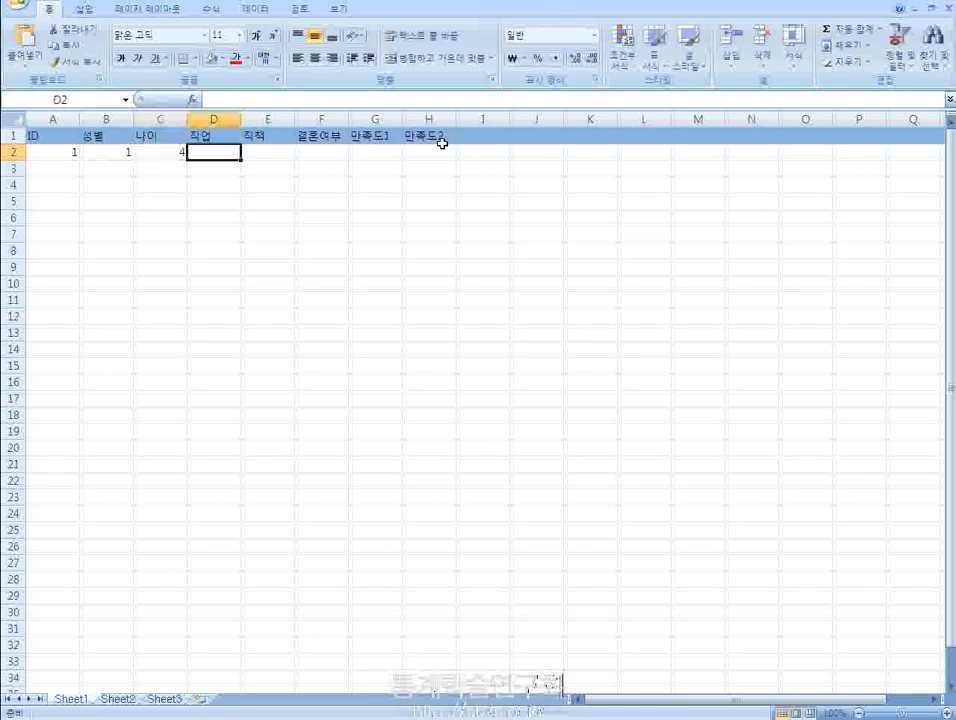
pyautogui.press('Left')
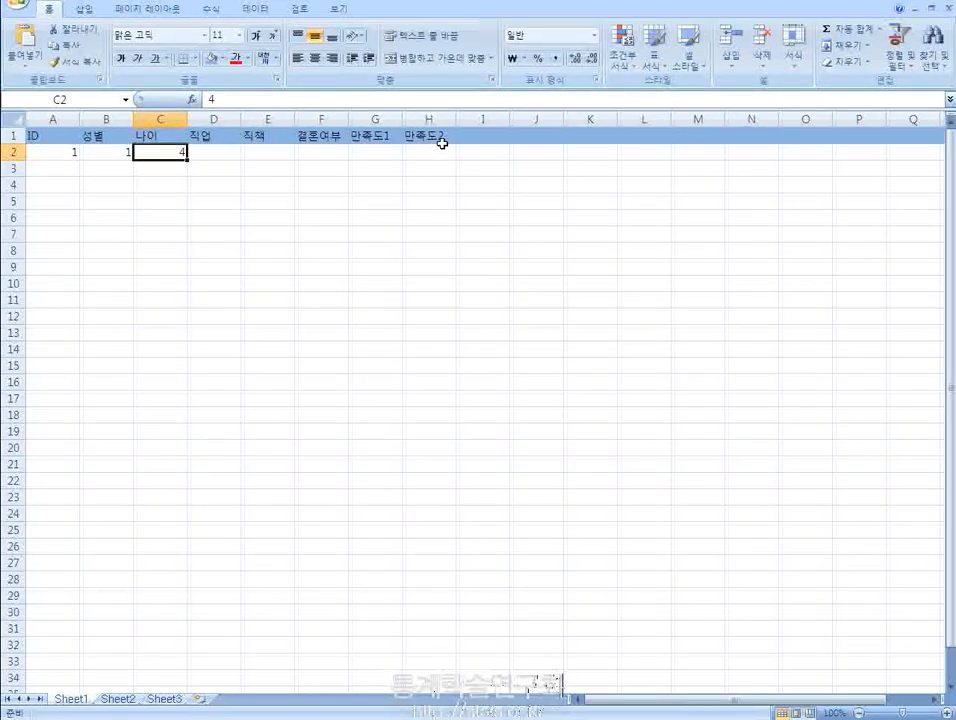
pyautogui.press('F2')
pyautogui.write('6')
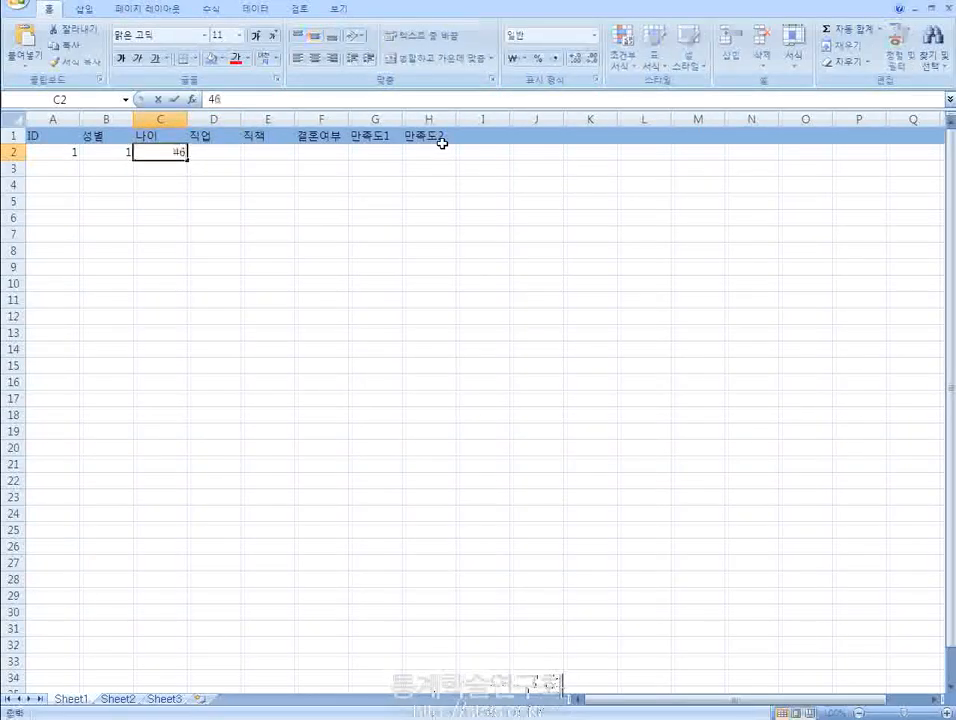
pyautogui.press('Return')
pyautogui.press('Up')
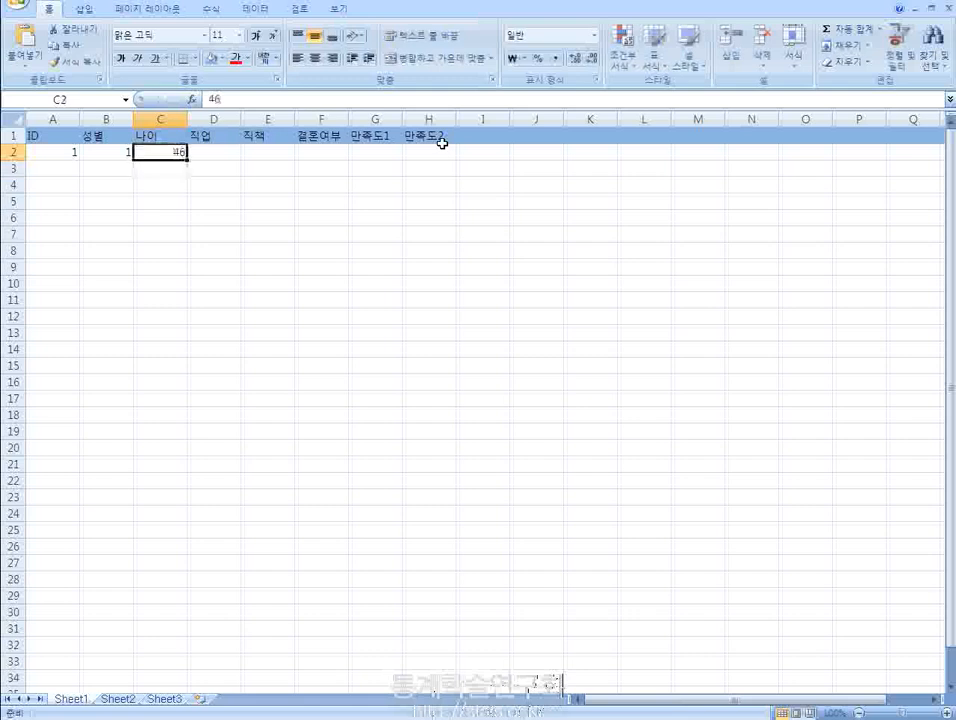
# - In the first questionnaire's row, enter 1 under 직업 in D2 and 3 under 직책 in E2
pyautogui.press('Right')
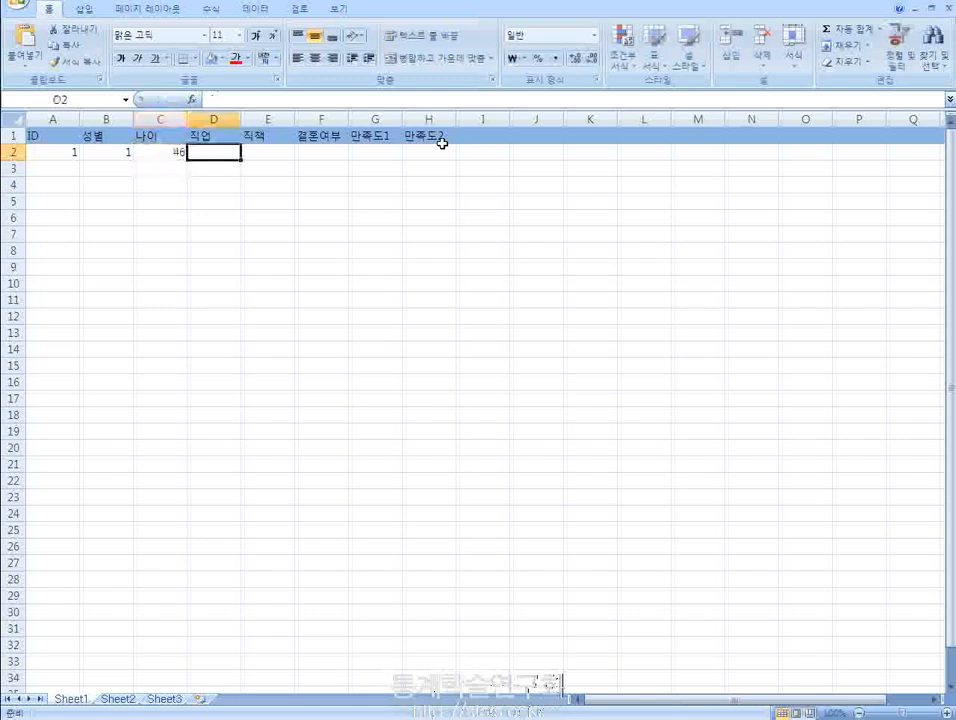
pyautogui.write('1')
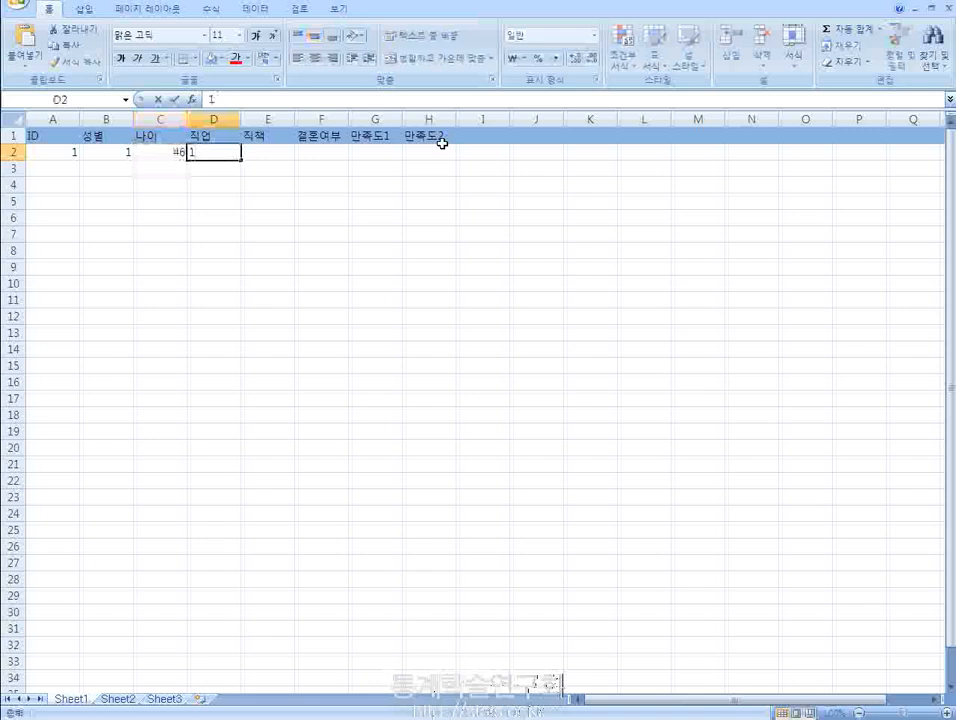
pyautogui.press('Tab')
pyautogui.write('3')
pyautogui.press('Tab')
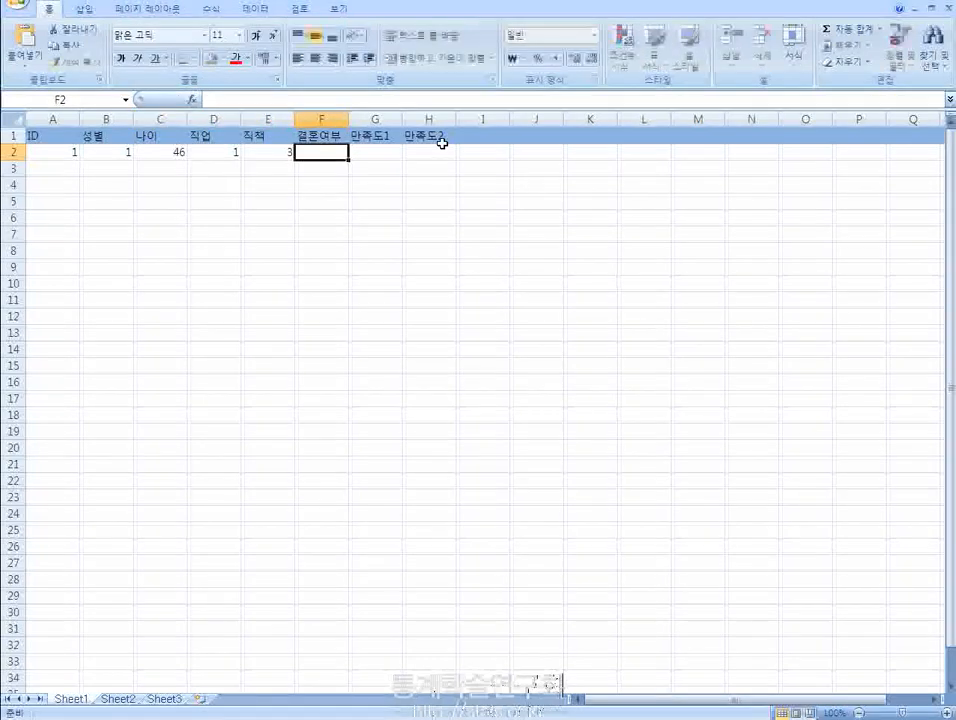
# - In the first questionnaire's row, enter 2 under 결혼여부 in F2, 1 under 만족도1 in G2 and 5 under 만족도2 in H2
pyautogui.write('2')
pyautogui.press('Tab')
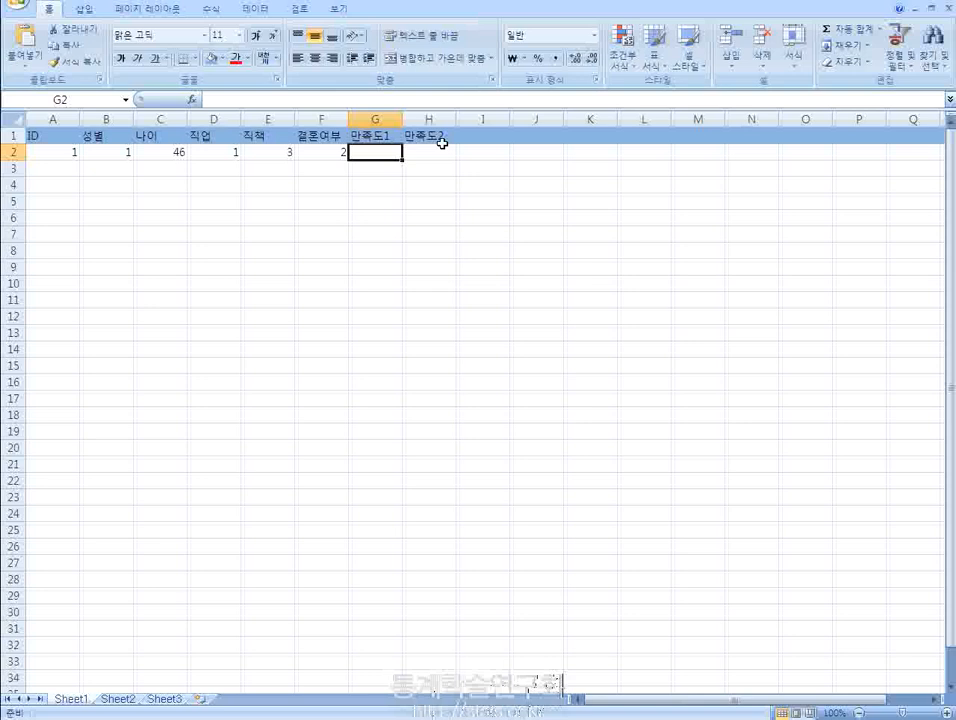
pyautogui.write('1')
pyautogui.press('Tab')
pyautogui.write('5')
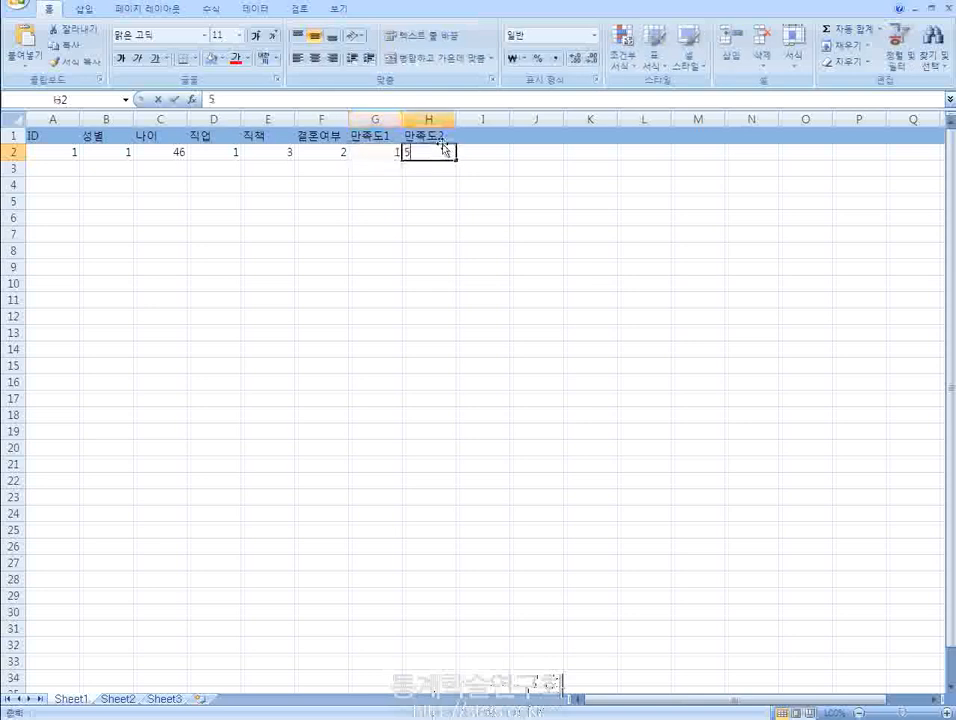
pyautogui.press('Tab')
# - Add the header 주관식 in cell I1 and enter the open-ended answer 자리가 좁다 below it in I2
pyautogui.press('Up')
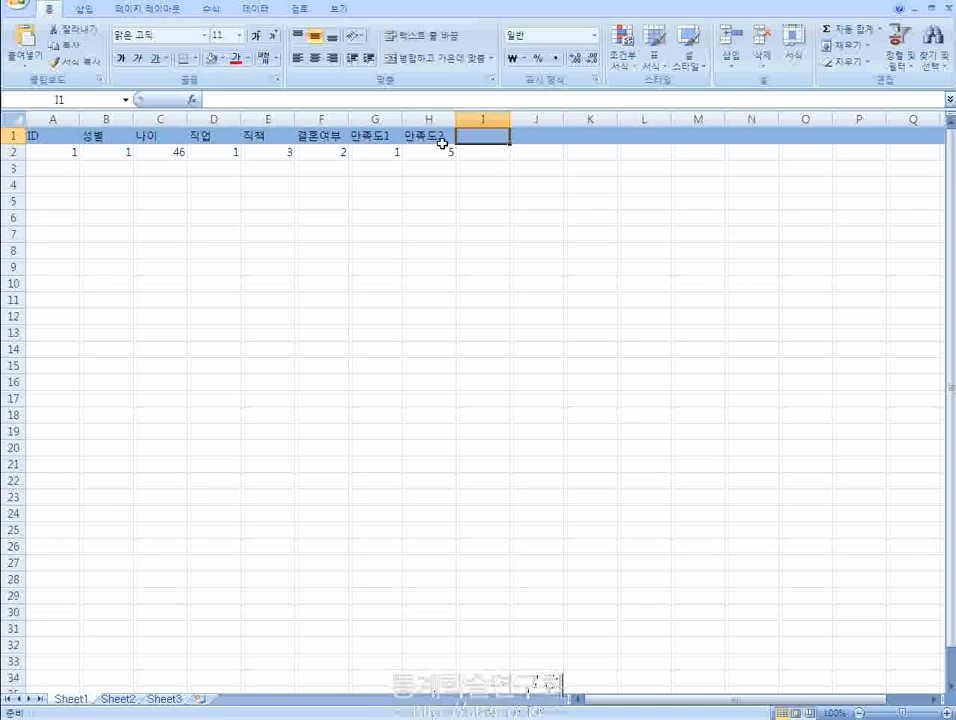
pyautogui.write('주관시')
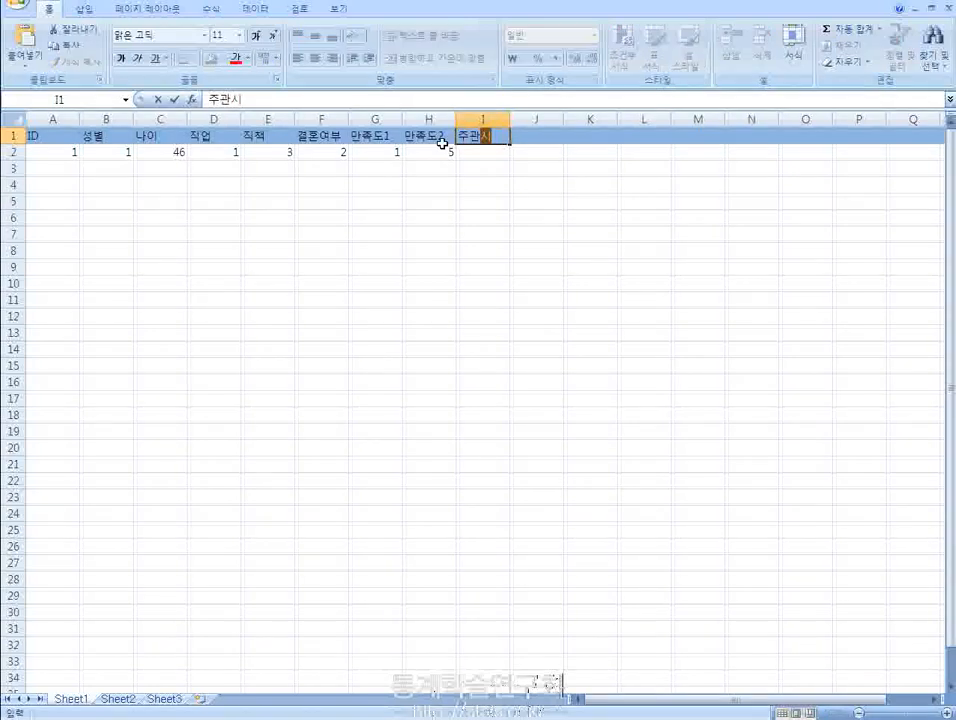
pyautogui.write('ㄱ')
pyautogui.press('Return')
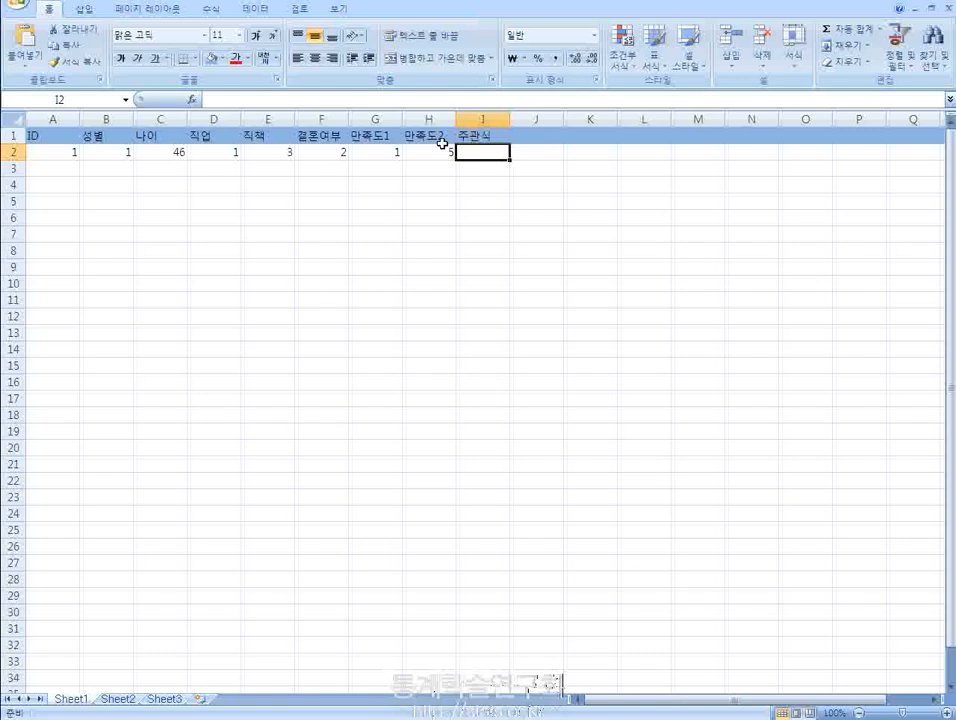
pyautogui.write('자리가 좋')
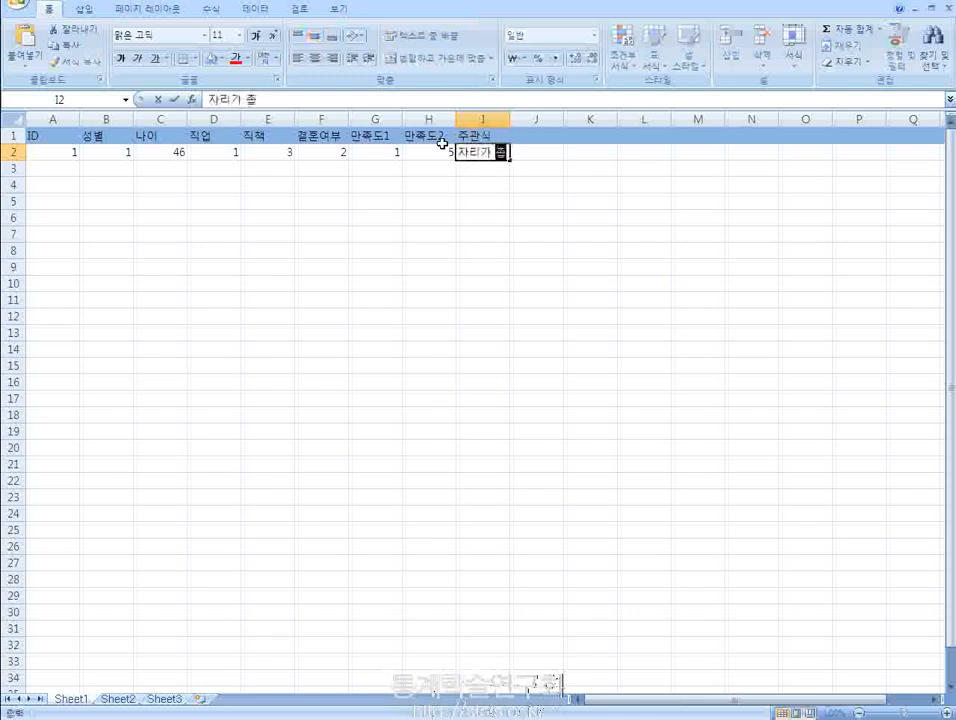
pyautogui.write('ㄷㅏ')
pyautogui.press('Return')
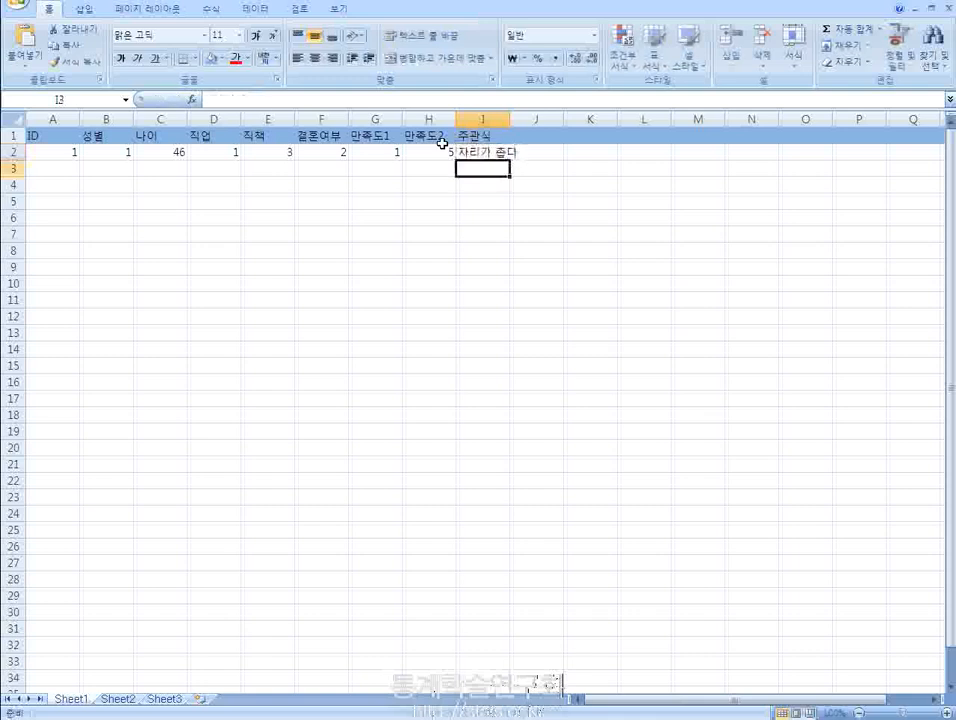
# - Widen column I so the open-ended answer in I2 fits inside its cell
pyautogui.press('Up')
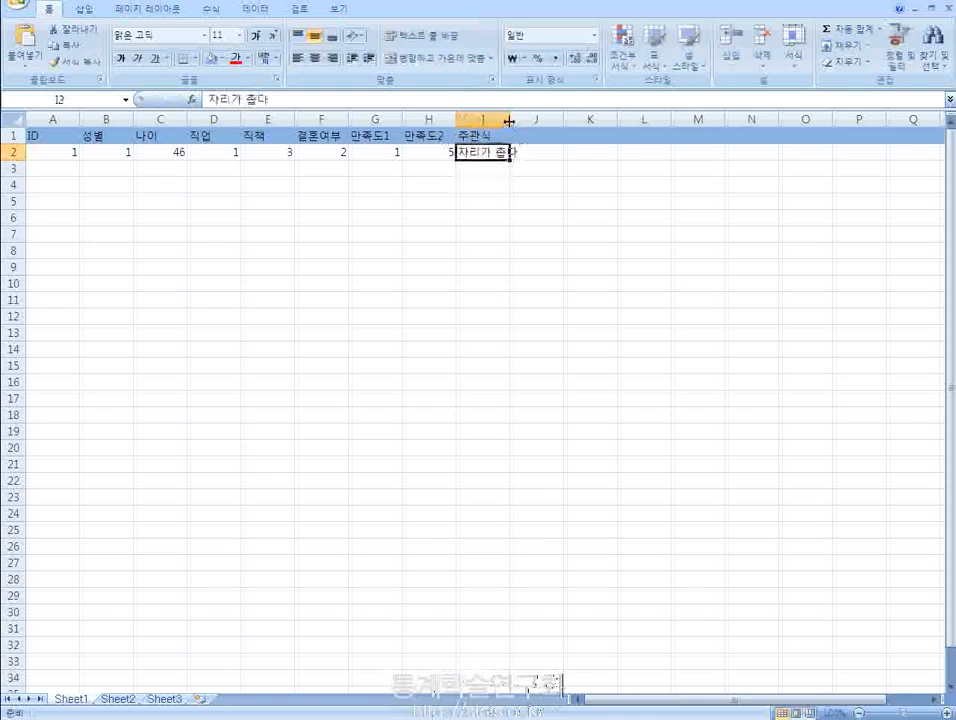
pyautogui.moveTo(510, 119); pyautogui.dragTo(526, 119)
pyautogui.click(505, 167)
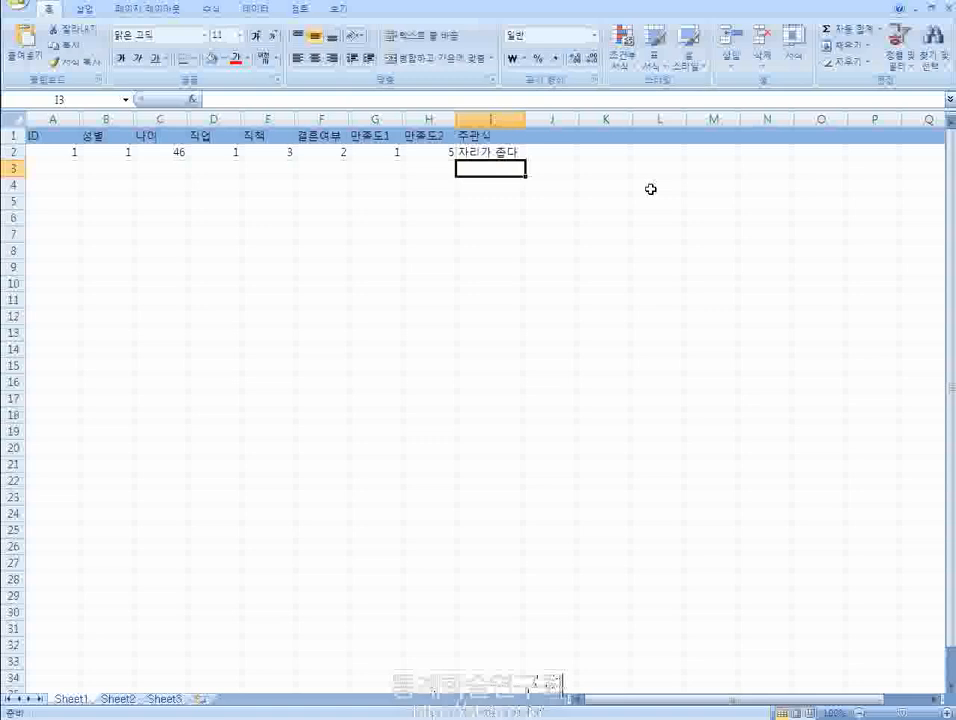
# - Review the variable headers in row 1 and the first questionnaire's coded answers in row 2, from ID through 주관식
pyautogui.press('Up')
pyautogui.press('Up')
pyautogui.press('Left')
pyautogui.press('Left')
pyautogui.press('Left')
pyautogui.press('Left')
pyautogui.press('Left')
pyautogui.press('Left')
pyautogui.press('Left')
pyautogui.press('Left')
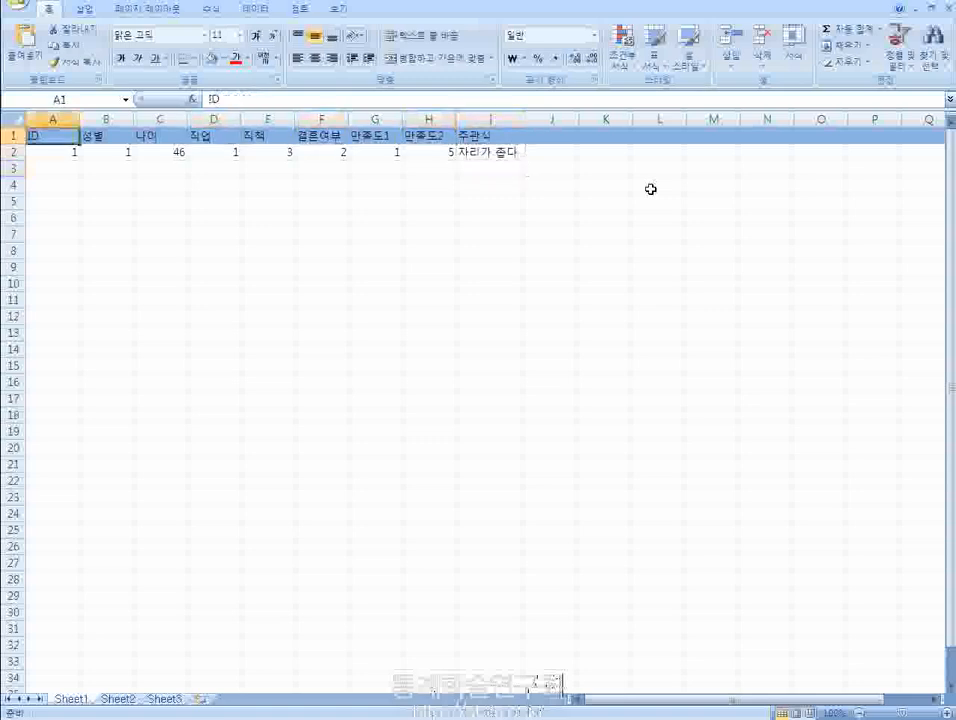
pyautogui.press('Down')
pyautogui.press('Right')
pyautogui.press('Right')
pyautogui.press('Right')
pyautogui.press('Right')
pyautogui.press('Right')
pyautogui.press('Right')
pyautogui.press('Right')
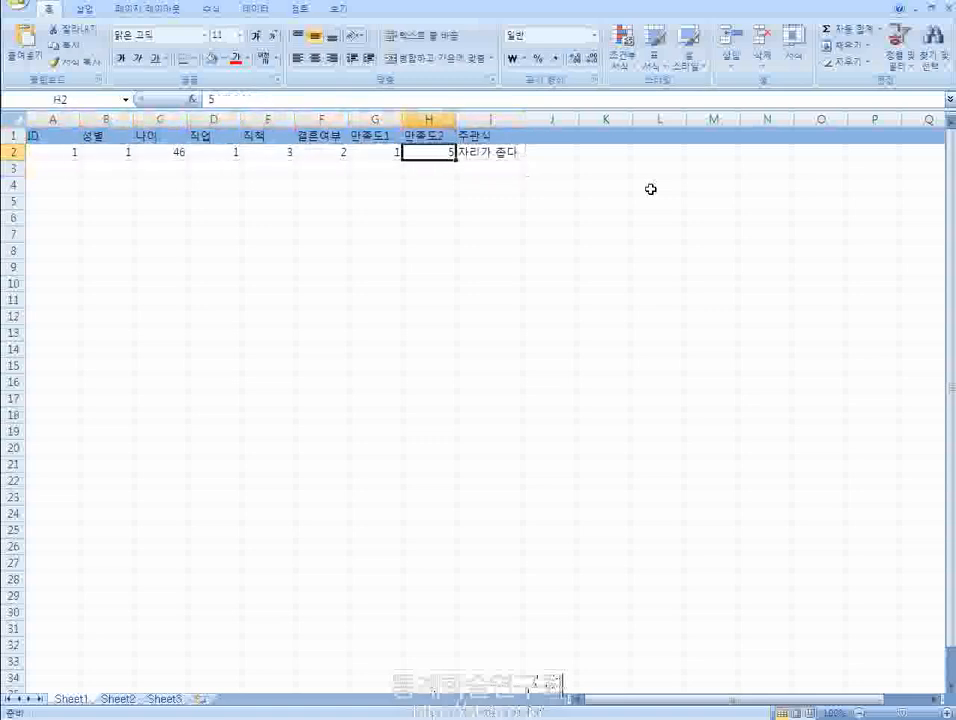
pyautogui.press('Right')
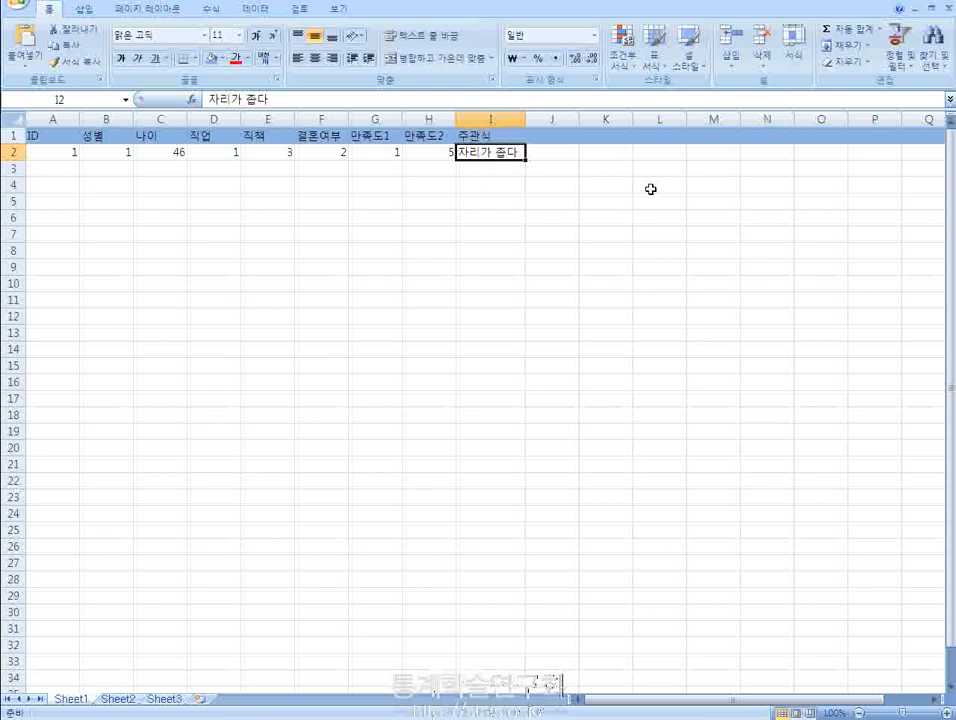
pyautogui.click(55, 140)
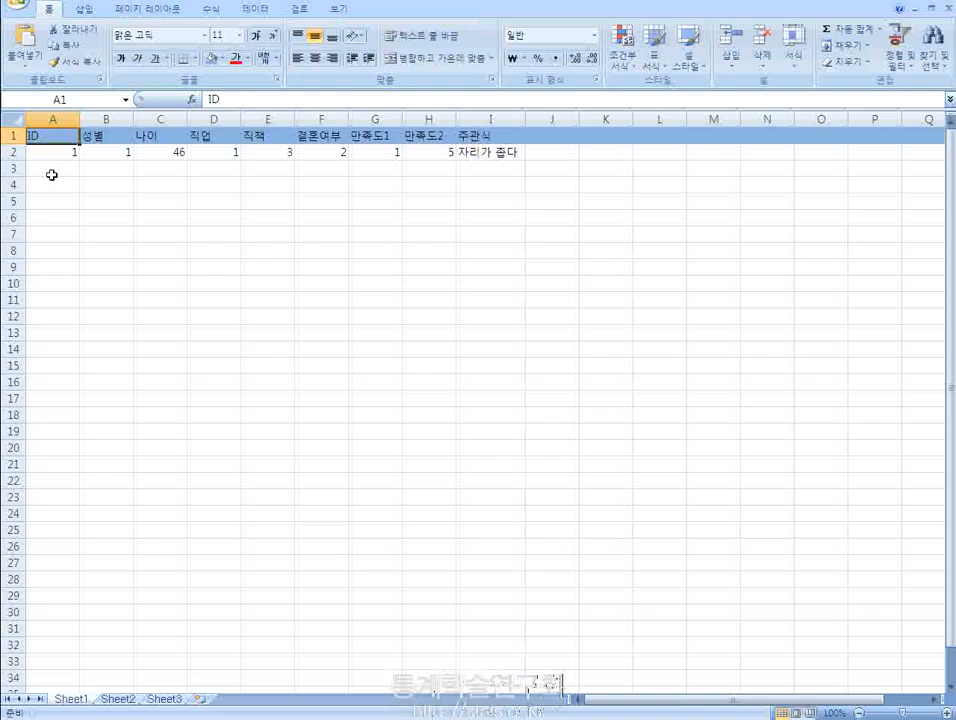
# - Choose the Excel 97 - 2003 통합 문서 (*.xls) format for saving the workbook, and close the save dialog without saving
pyautogui.click(17, 12)
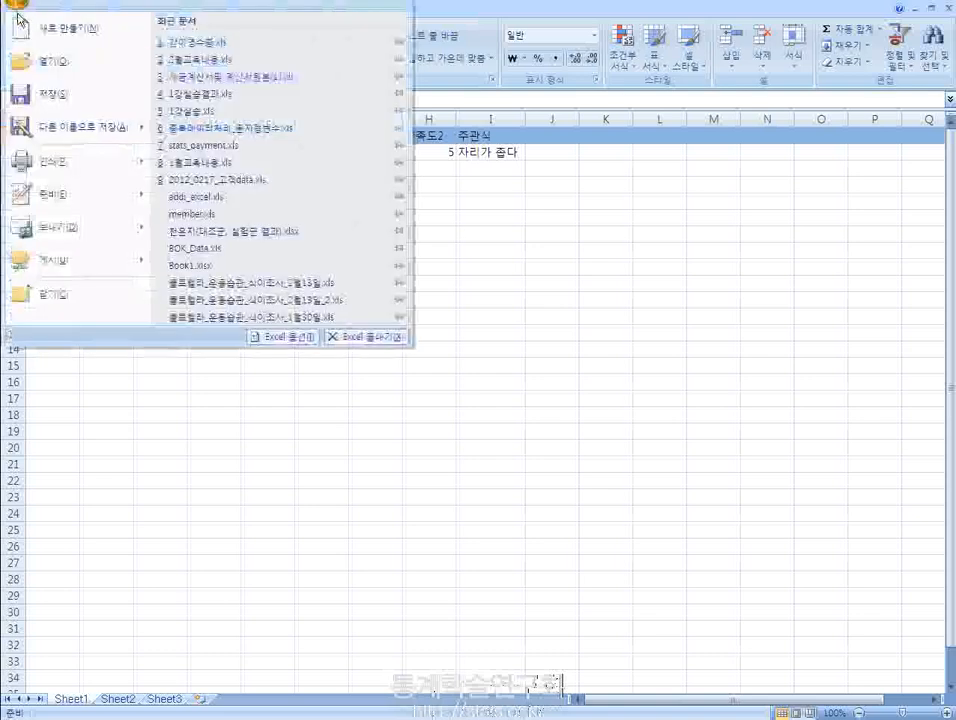
pyautogui.click(59, 100)
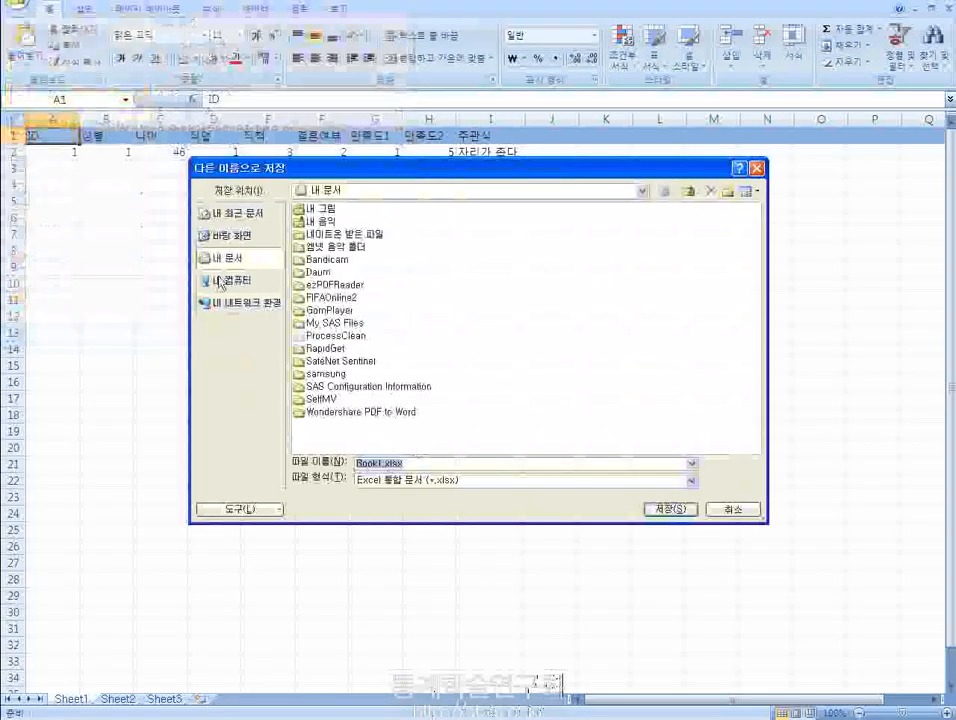
pyautogui.click(455, 482)
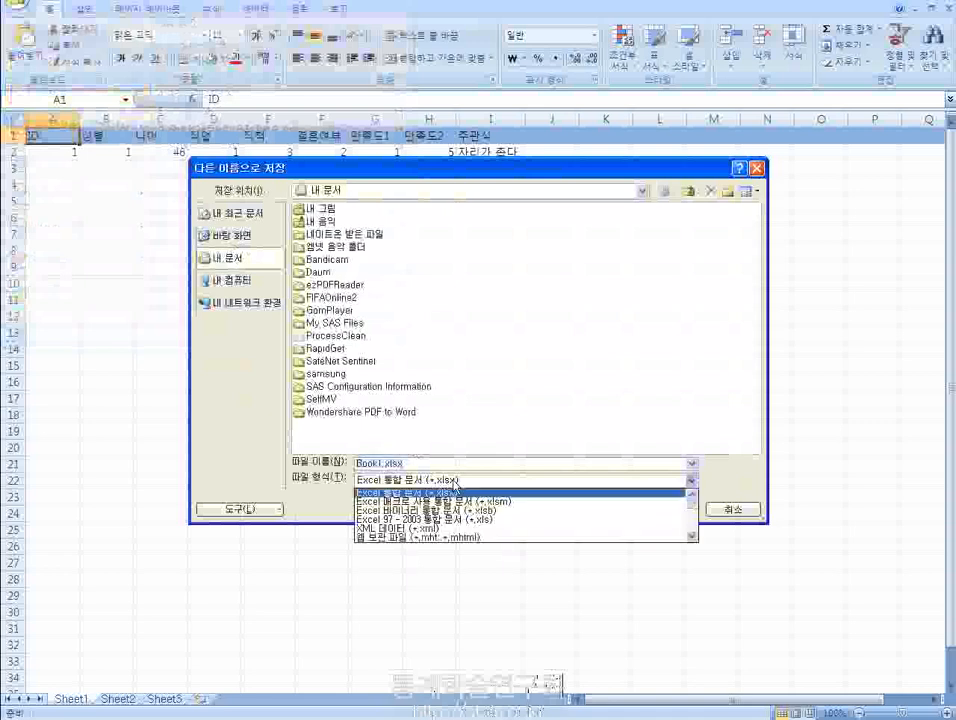
pyautogui.click(477, 521)
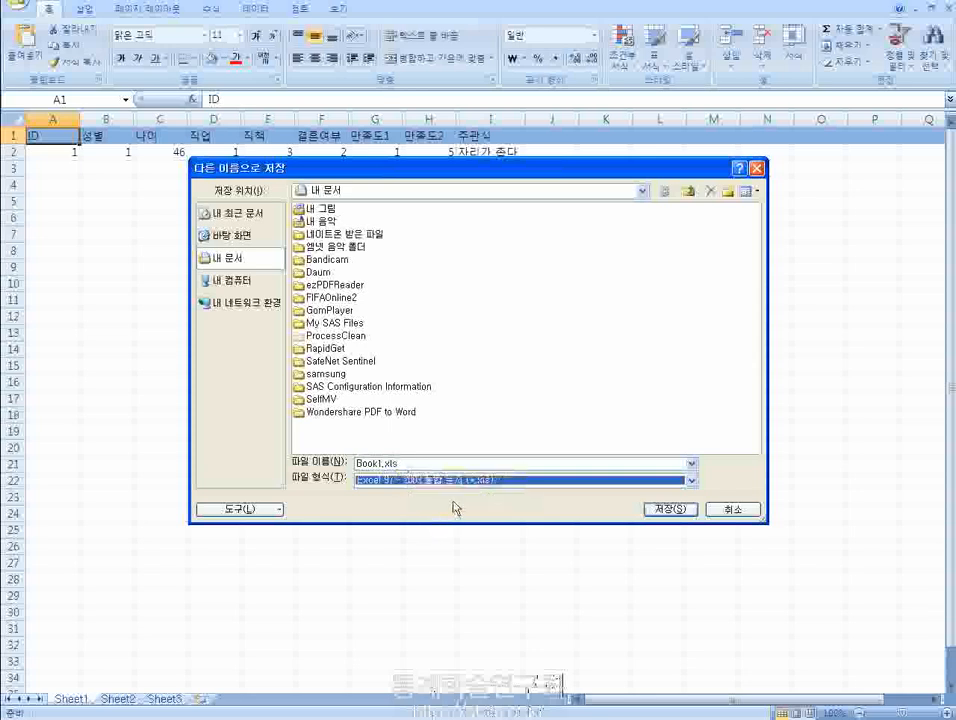
pyautogui.click(751, 168)
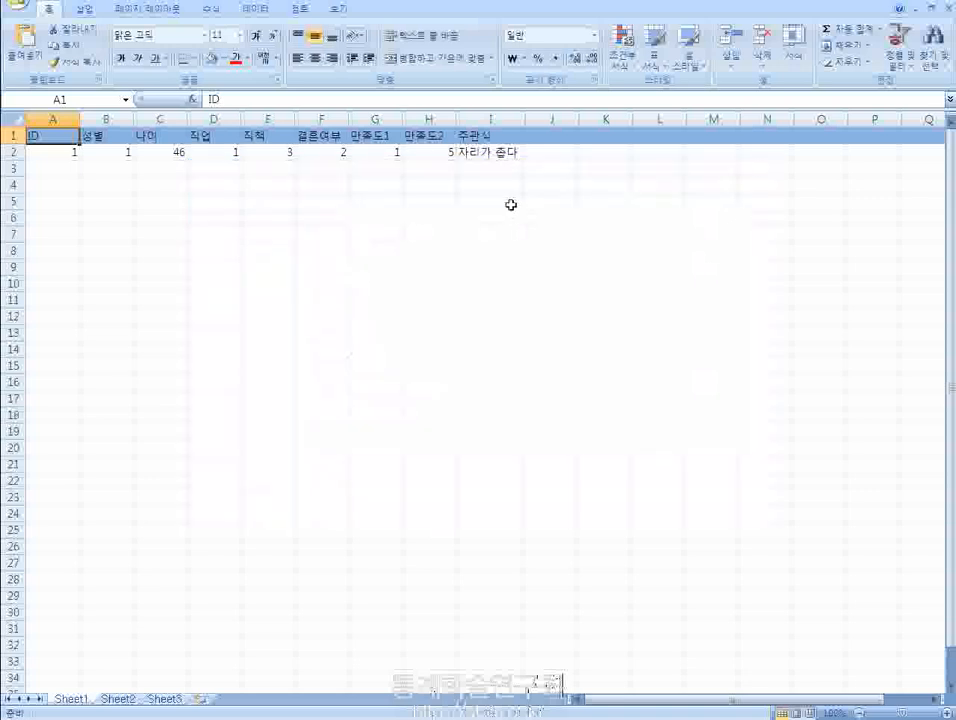